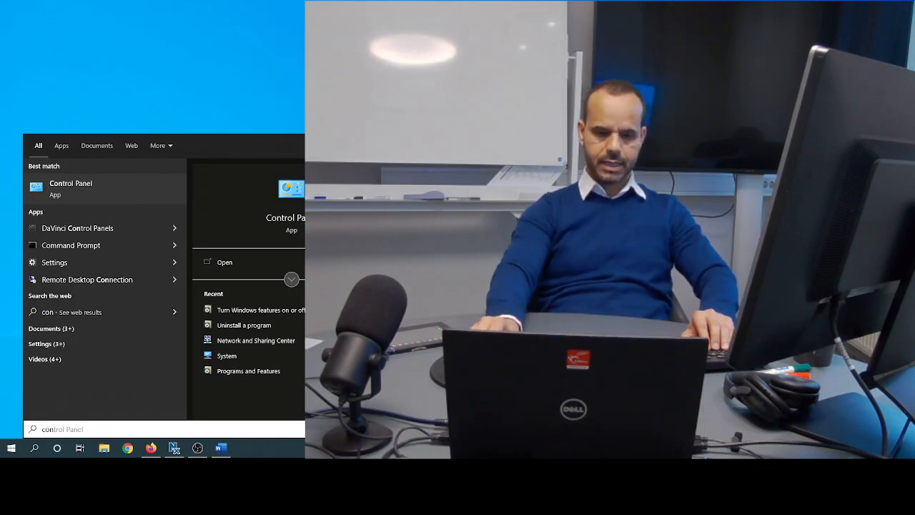
Step: Open the Control Panel, maximize it and bring up the list of Windows features from the Programs category
{"action": "key", "text": "Escape"}
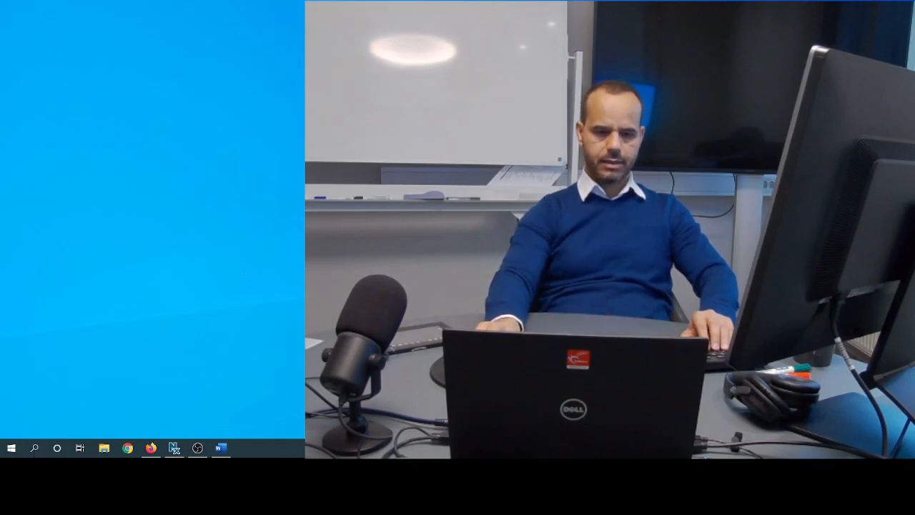
{"action": "key", "text": "Return"}
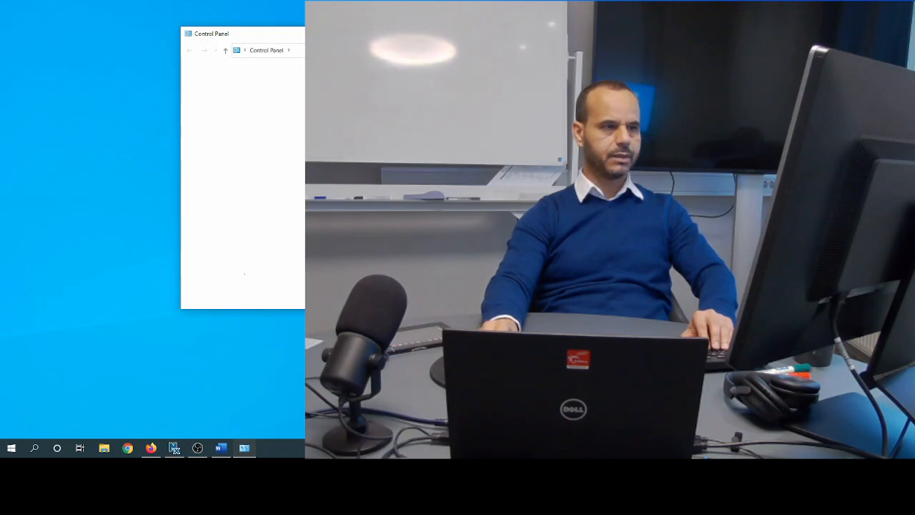
{"action": "key", "text": "super+Up"}
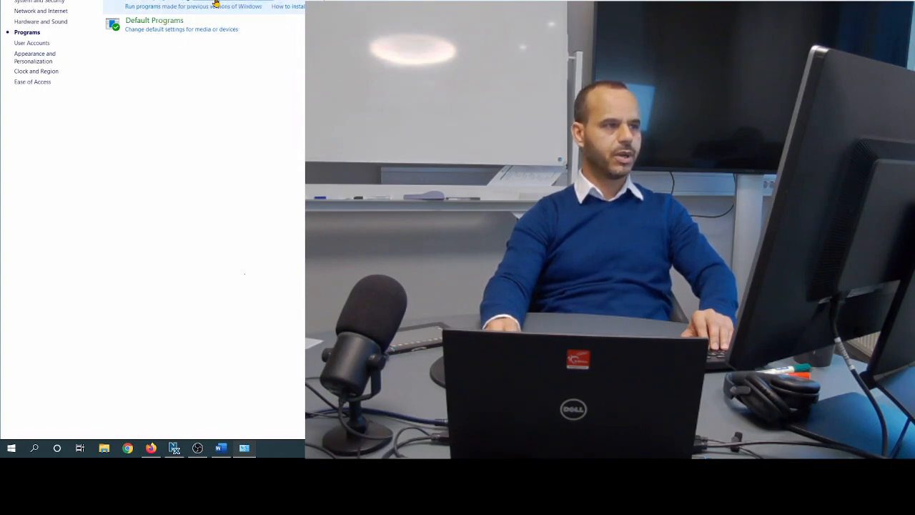
{"action": "left_click", "coordinate": [255, 5]}
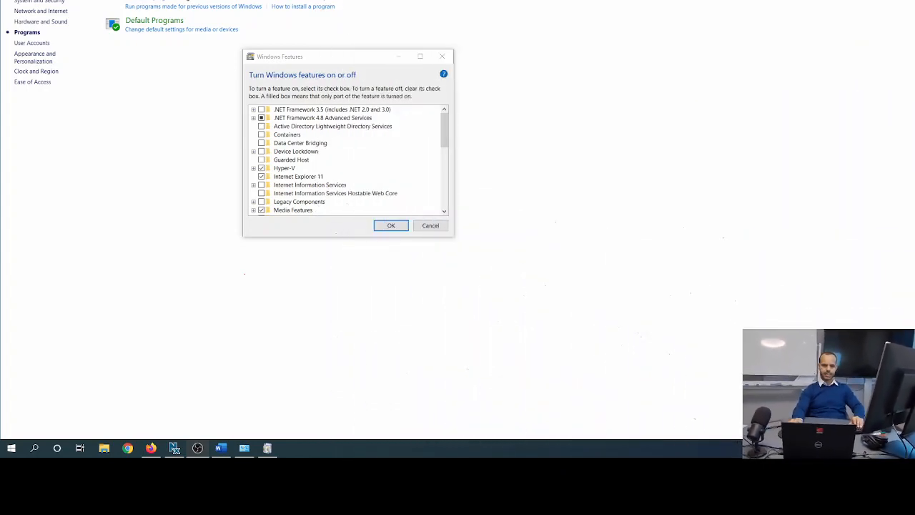
Step: Expand Hyper-V in the Windows features list, accept its enabled Management Tools and Platform components, and close the Control Panel
{"action": "left_click_drag", "start_coordinate": [348, 57], "coordinate": [451, 92]}
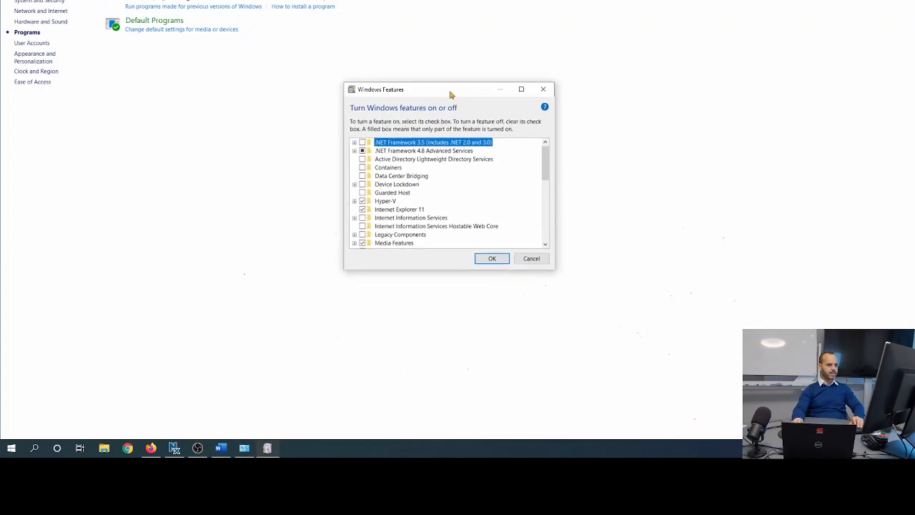
{"action": "left_click", "coordinate": [354, 201]}
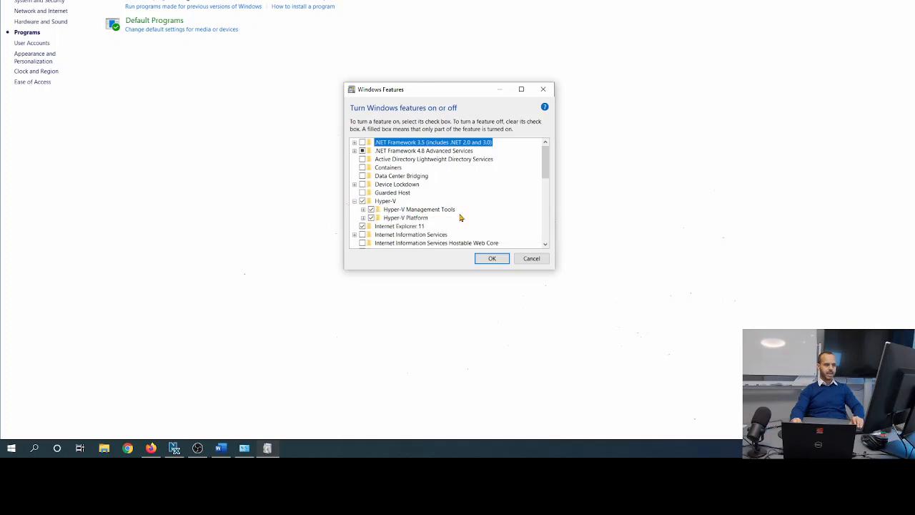
{"action": "left_click", "coordinate": [490, 259]}
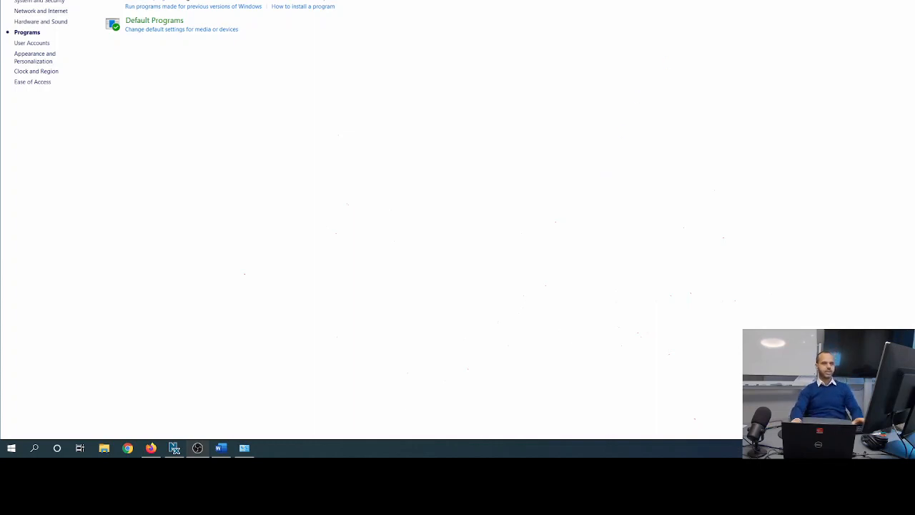
{"action": "left_click", "coordinate": [904, 0]}
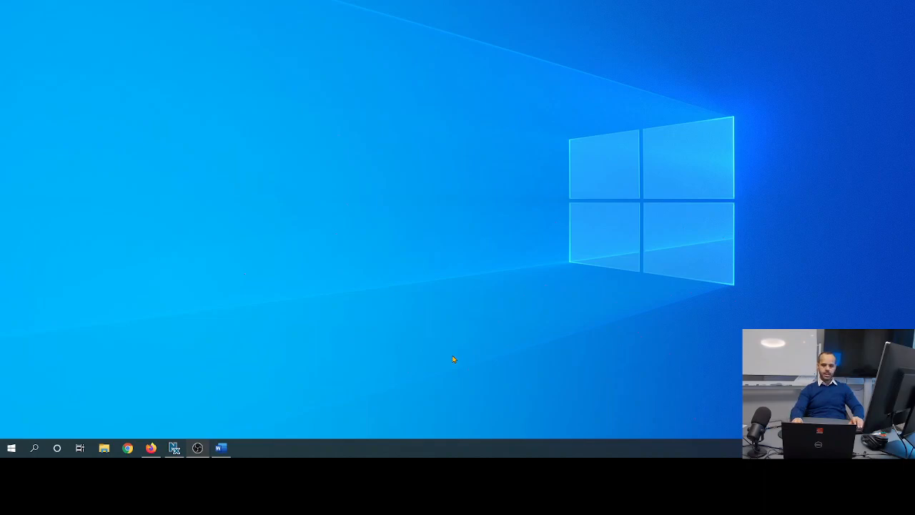
Step: Search Windows for "hyper" and open Hyper-V Manager
{"action": "left_click", "coordinate": [34, 448]}
{"action": "type", "text": "hy"}
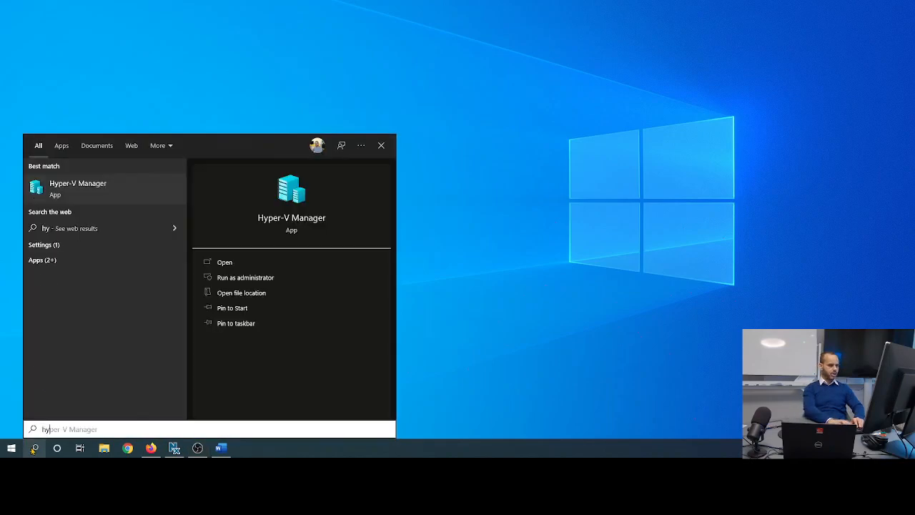
{"action": "type", "text": "per"}
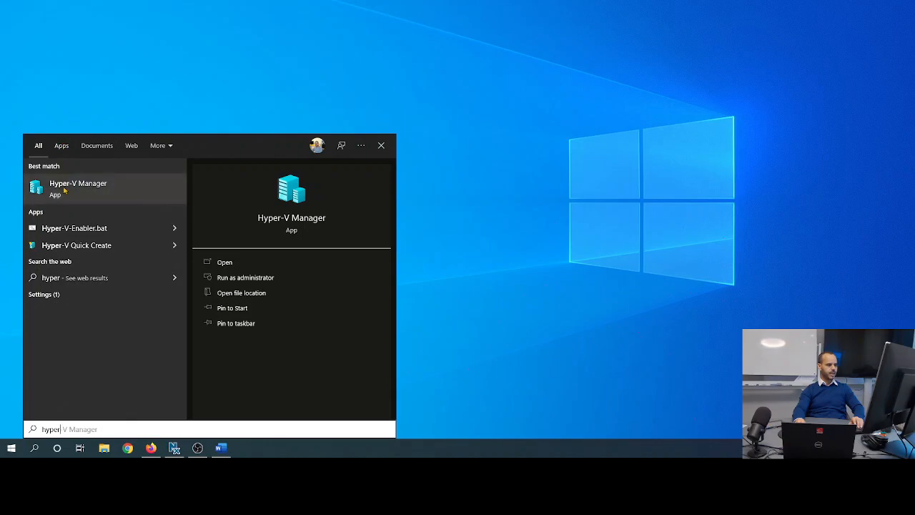
{"action": "left_click", "coordinate": [83, 193]}
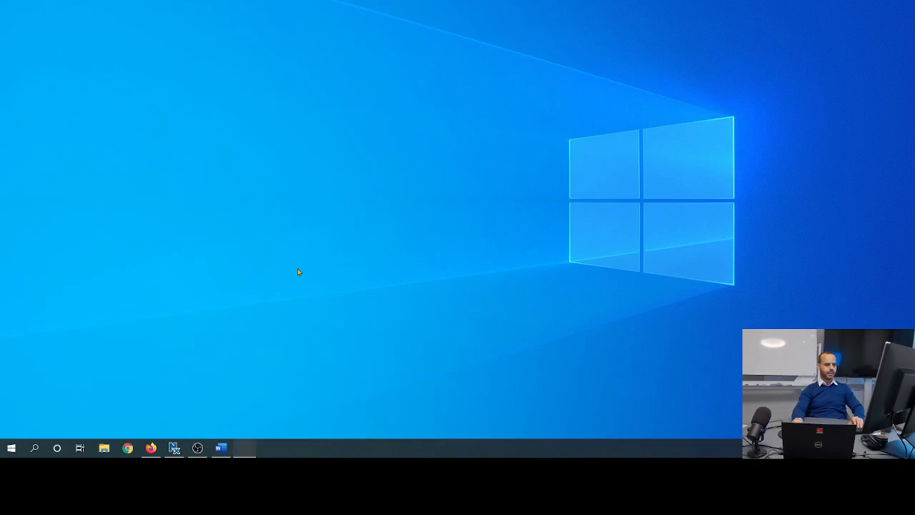
{"action": "left_click_drag", "start_coordinate": [914, 64], "coordinate": [408, 0]}
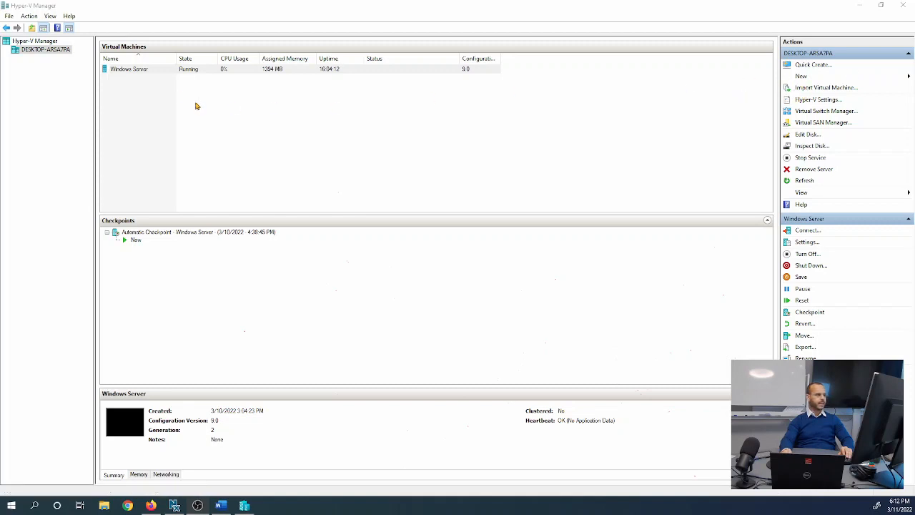
Step: Start the New Virtual Machine Wizard for the local Hyper-V host
{"action": "right_click", "coordinate": [36, 50]}
{"action": "mouse_move", "coordinate": [66, 66]}
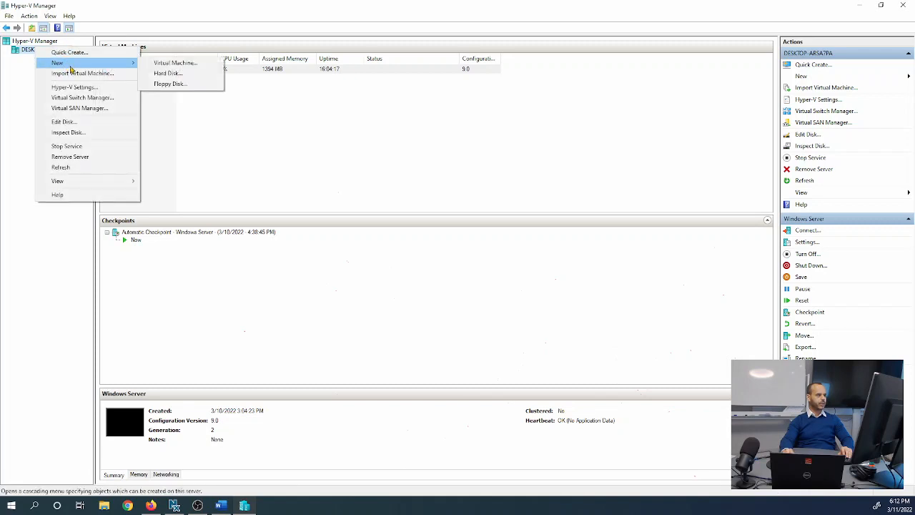
{"action": "left_click", "coordinate": [169, 66]}
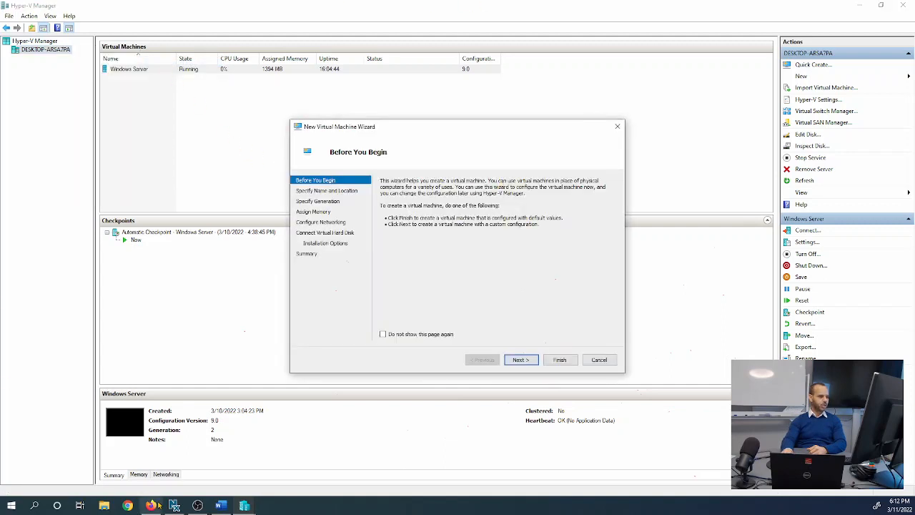
Step: Switch to the Virtual Lab Setup document in Word and open its Windows Server 2019 download link in the browser
{"action": "left_click", "coordinate": [153, 505]}
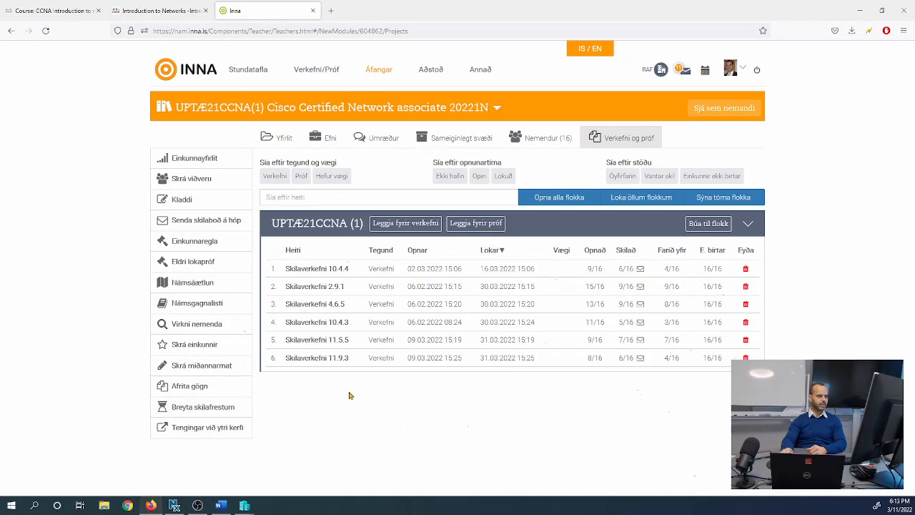
{"action": "key", "text": "alt+Tab"}
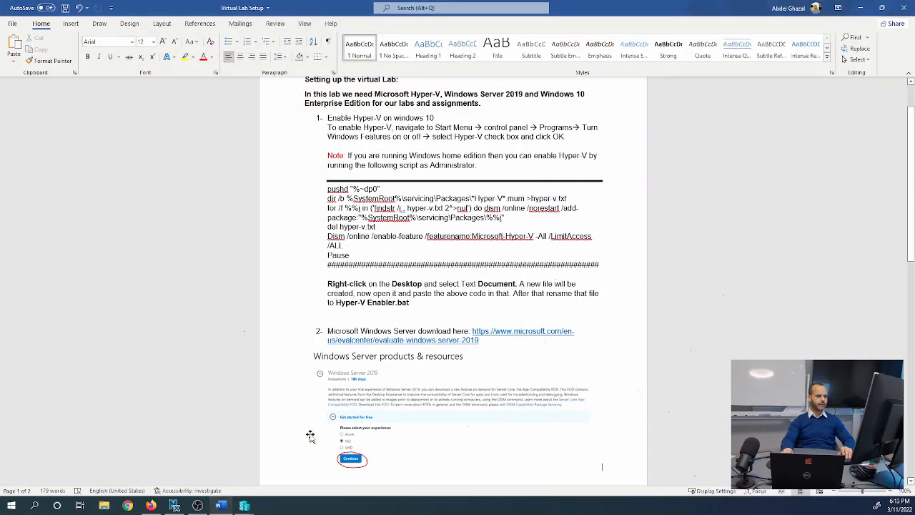
{"action": "left_click", "coordinate": [485, 328]}
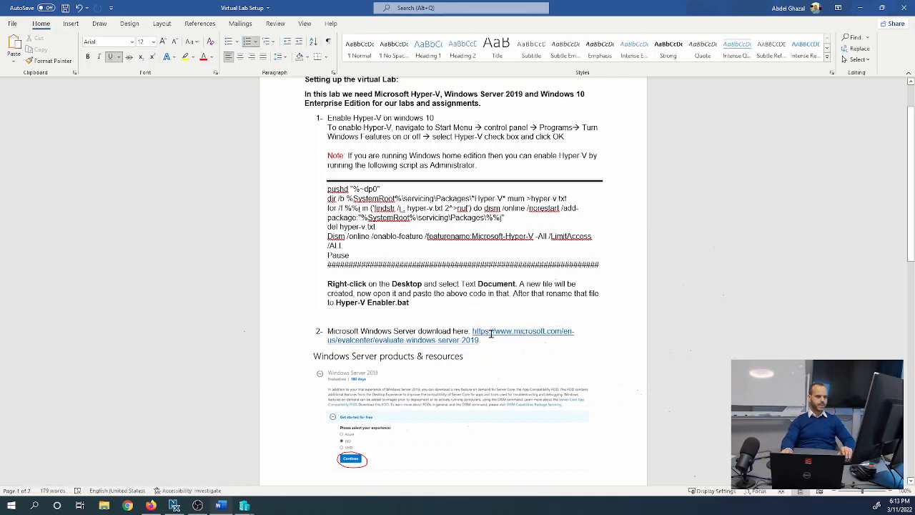
{"action": "right_click", "coordinate": [492, 334]}
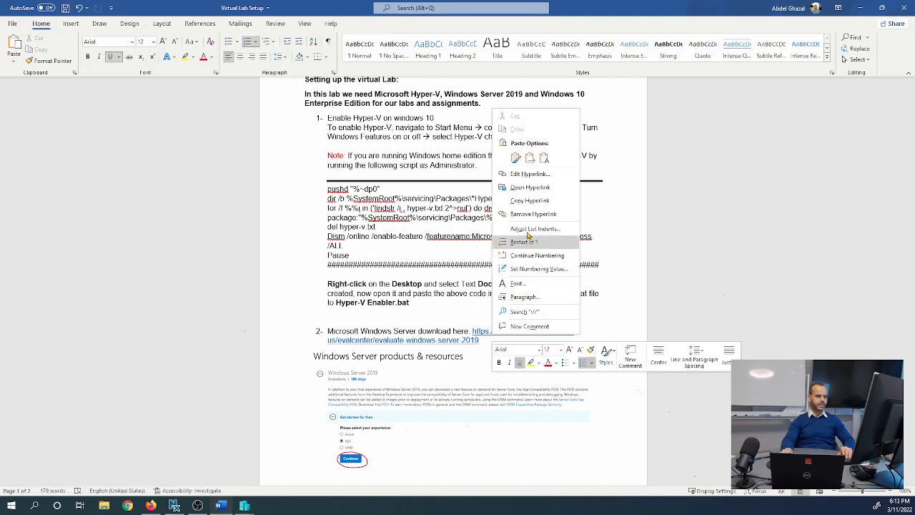
{"action": "left_click", "coordinate": [531, 200]}
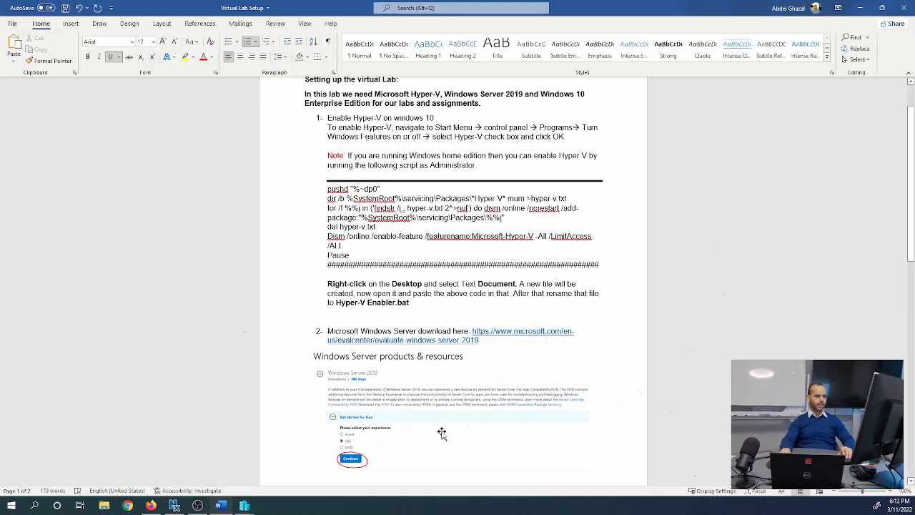
{"action": "left_click_drag", "start_coordinate": [472, 333], "coordinate": [523, 334]}
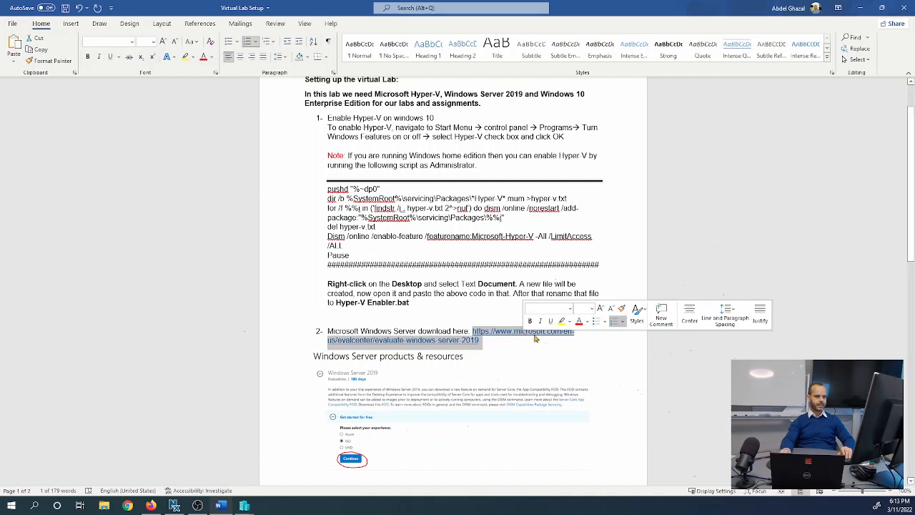
{"action": "right_click", "coordinate": [538, 333]}
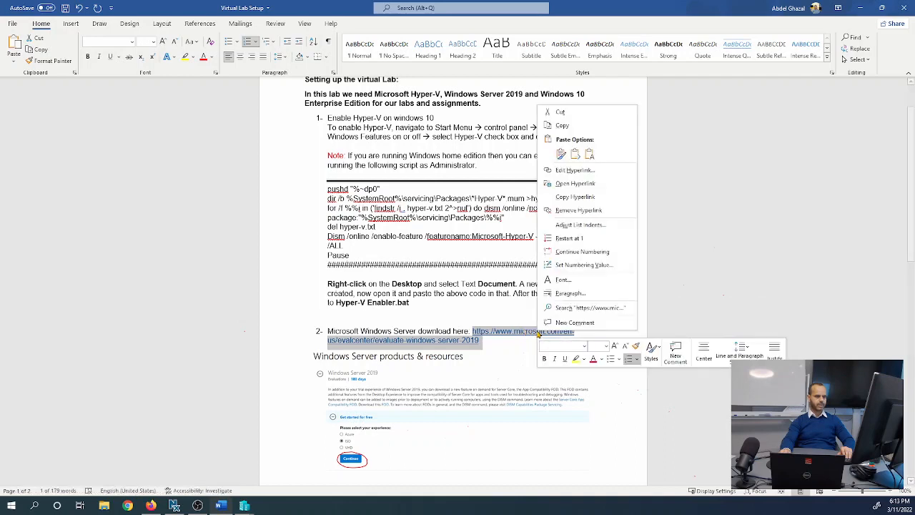
{"action": "left_click", "coordinate": [571, 185]}
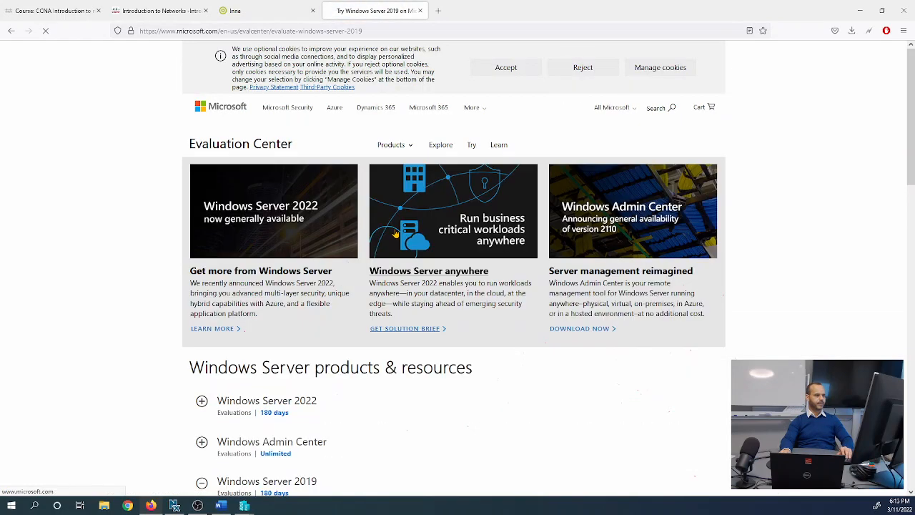
Step: Choose the ISO experience for the Windows Server 2019 evaluation and continue to the registration form
{"action": "scroll", "coordinate": [402, 287], "scroll_direction": "up", "scroll_amount": 3}
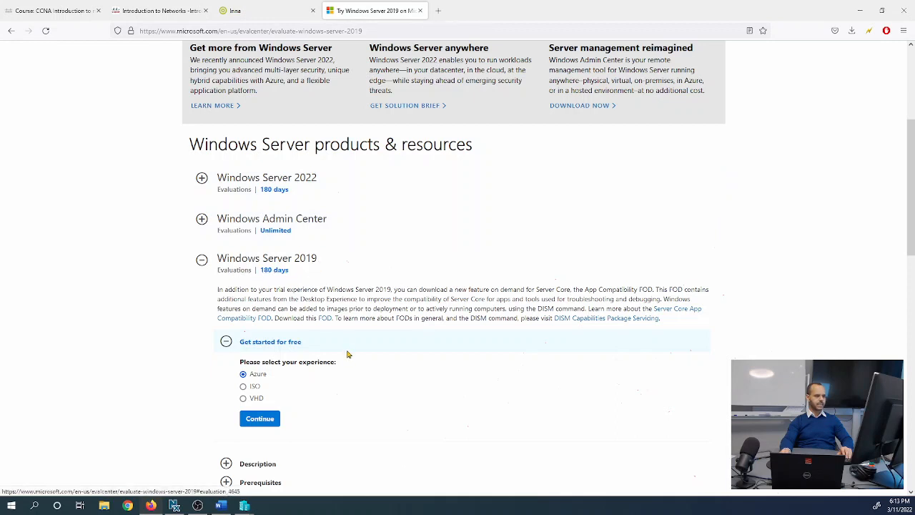
{"action": "left_click", "coordinate": [243, 386]}
{"action": "left_click", "coordinate": [263, 424]}
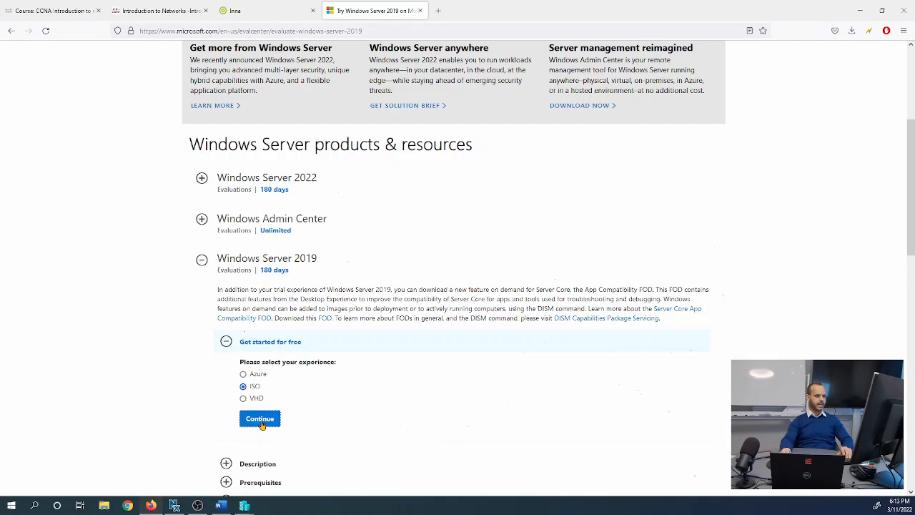
{"action": "scroll", "coordinate": [548, 410], "scroll_direction": "down", "scroll_amount": 5}
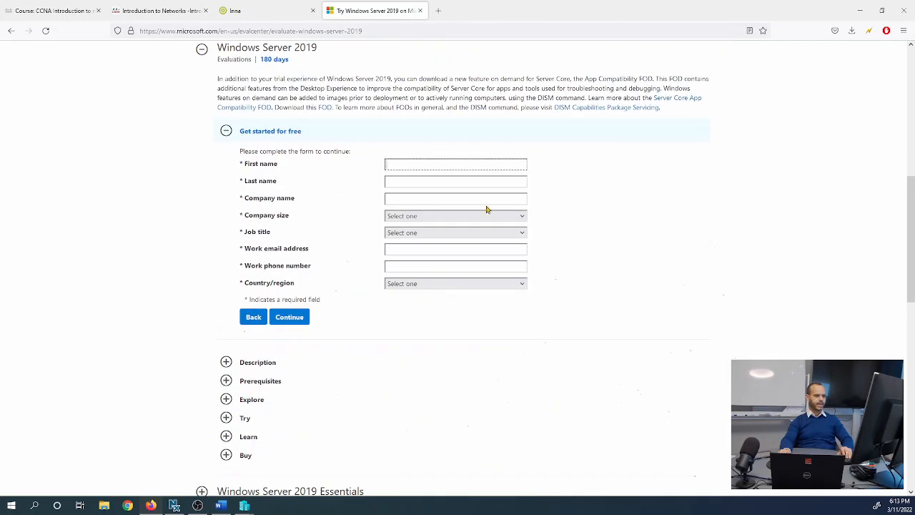
{"action": "left_click", "coordinate": [452, 165]}
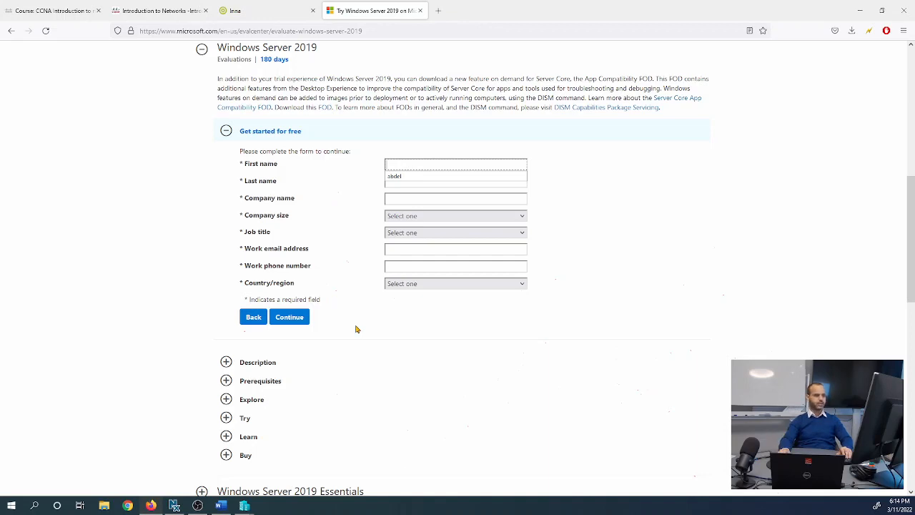
{"action": "scroll", "coordinate": [356, 329], "scroll_direction": "up", "scroll_amount": 3}
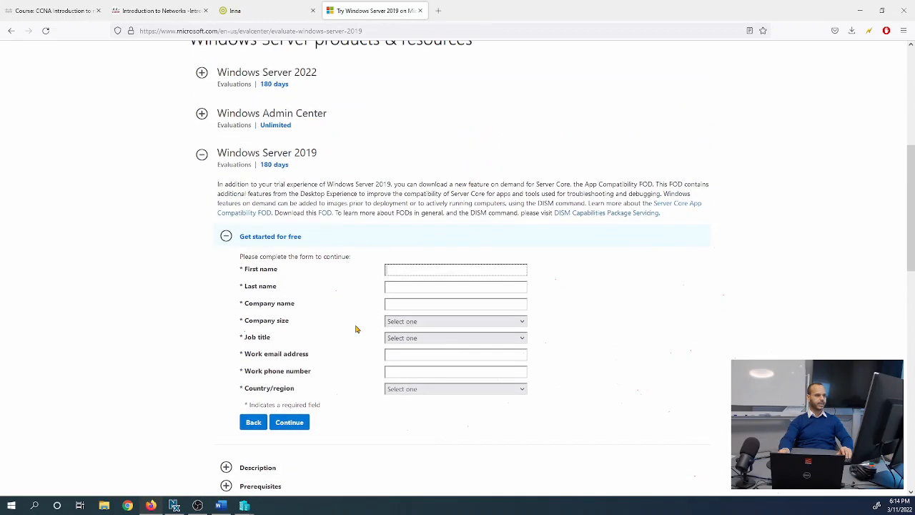
{"action": "scroll", "coordinate": [355, 329], "scroll_direction": "up", "scroll_amount": 9}
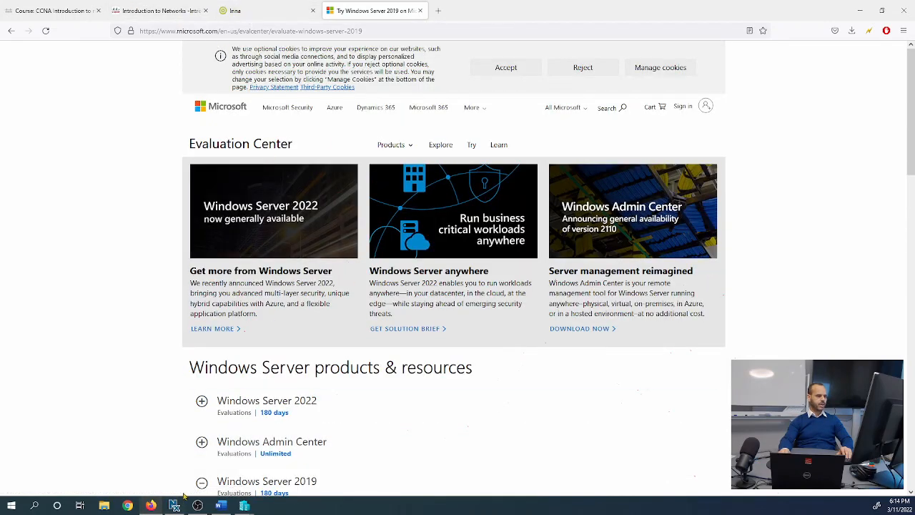
Step: Return to the Virtual Lab Setup document in Word and open its Windows 10 Enterprise download link in the browser
{"action": "left_click", "coordinate": [220, 506]}
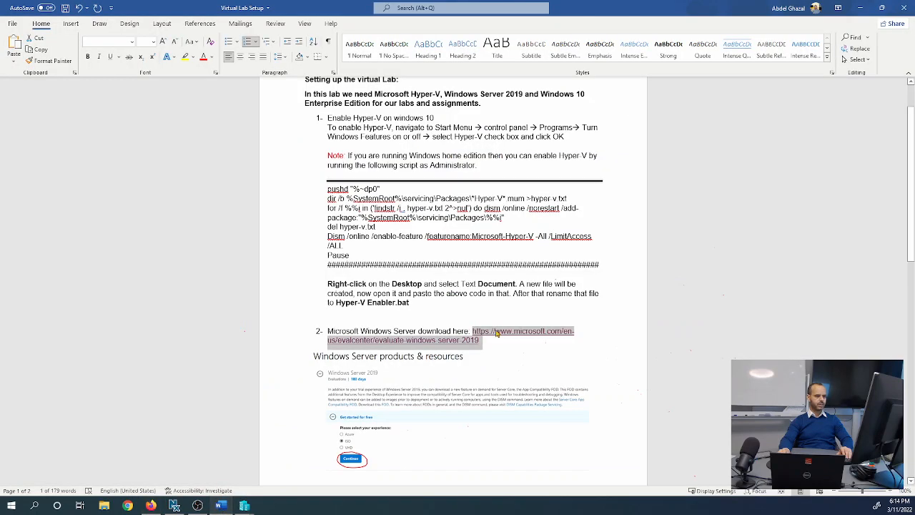
{"action": "scroll", "coordinate": [497, 363], "scroll_direction": "down", "scroll_amount": 10}
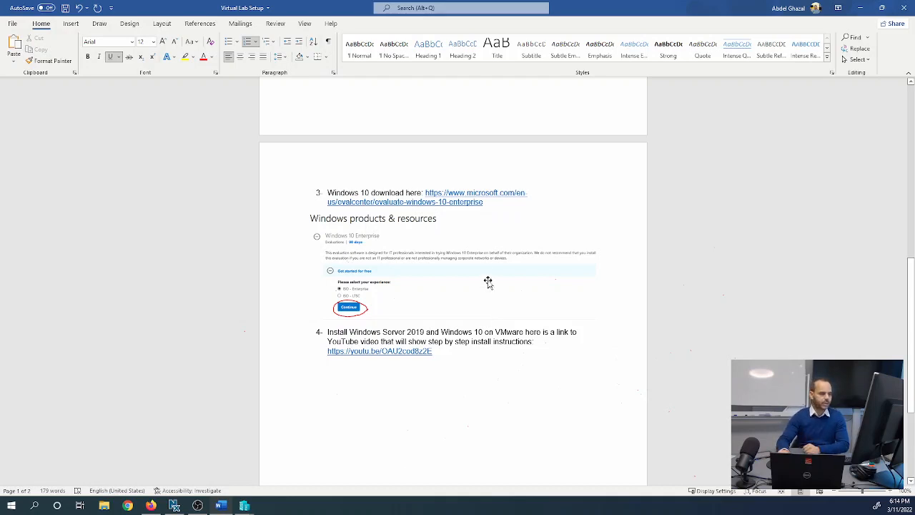
{"action": "left_click_drag", "start_coordinate": [427, 193], "coordinate": [478, 203]}
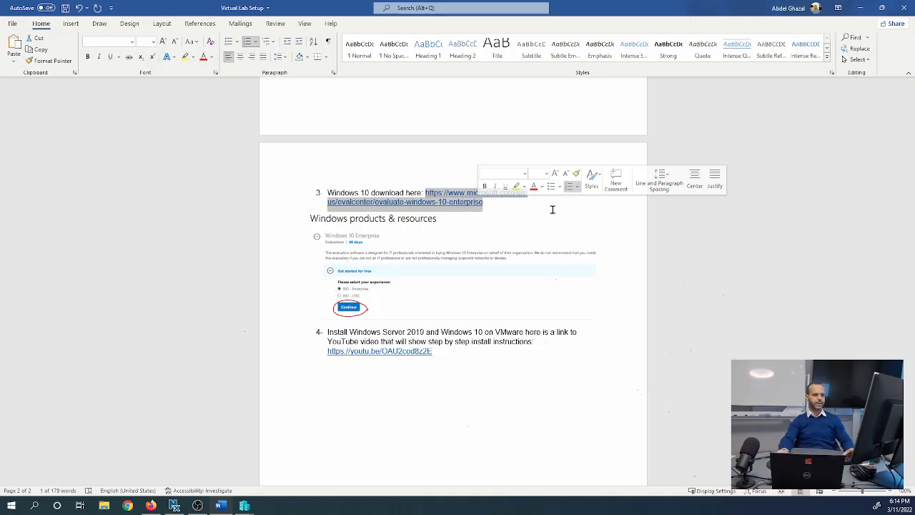
{"action": "right_click", "coordinate": [468, 201]}
{"action": "left_click", "coordinate": [510, 276]}
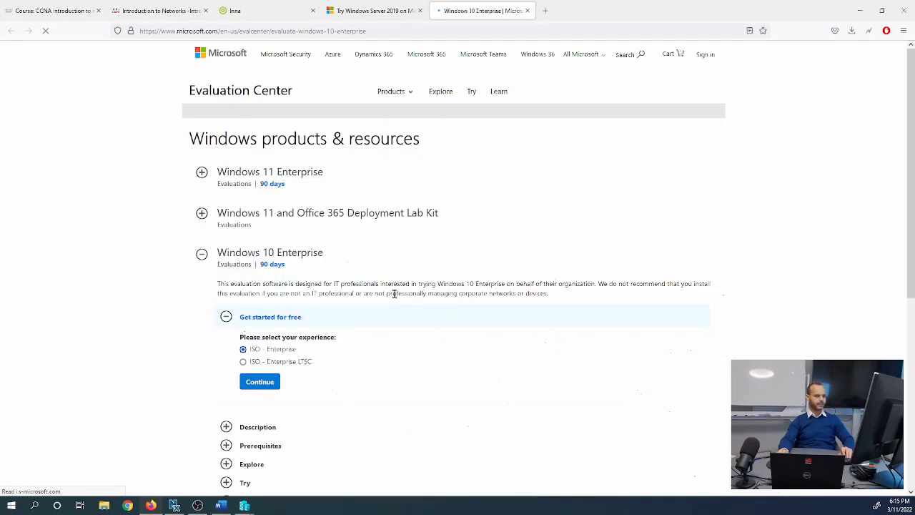
Step: Continue with the ISO - Enterprise option for the Windows 10 Enterprise evaluation and submit the registration form without filling it in
{"action": "scroll", "coordinate": [394, 298], "scroll_direction": "up", "scroll_amount": 5}
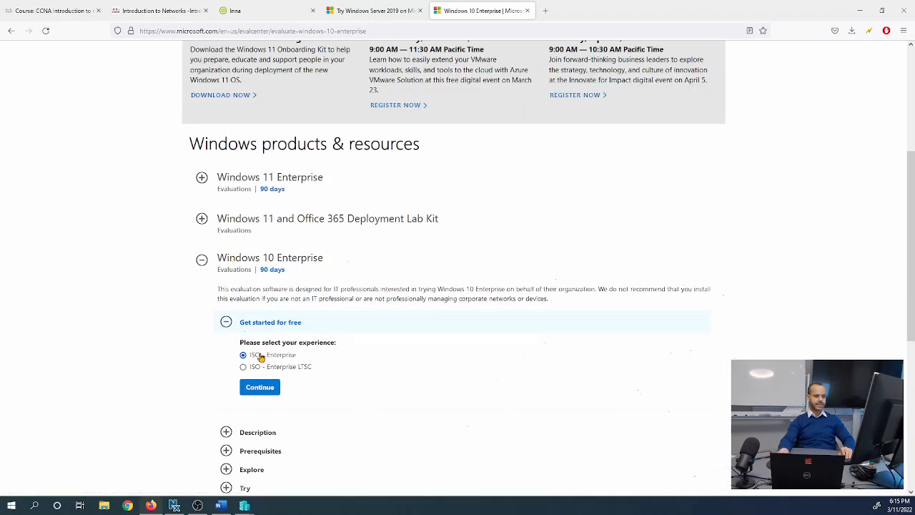
{"action": "left_click", "coordinate": [264, 388]}
{"action": "scroll", "coordinate": [531, 315], "scroll_direction": "down", "scroll_amount": 2}
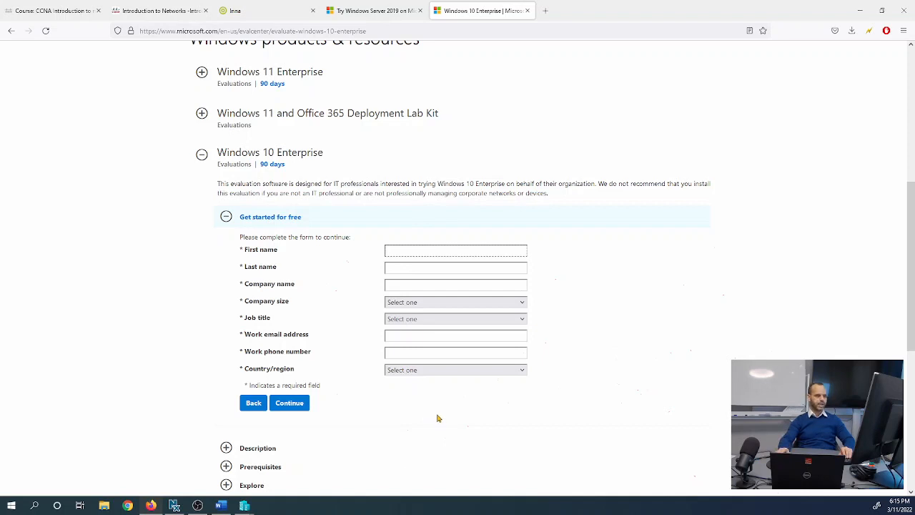
{"action": "left_click", "coordinate": [300, 403]}
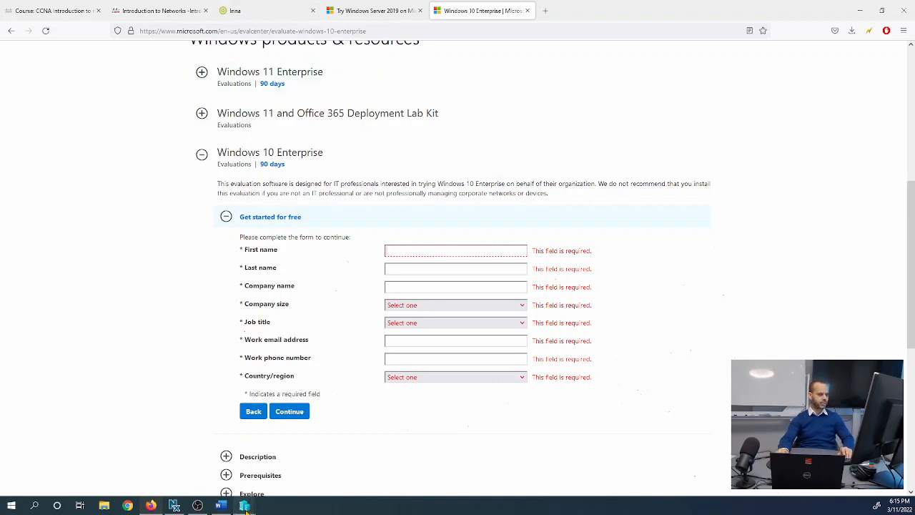
Step: Switch to Hyper-V Manager, start a new virtual machine on the local host and continue past the wizard's introduction
{"action": "mouse_move", "coordinate": [245, 506]}
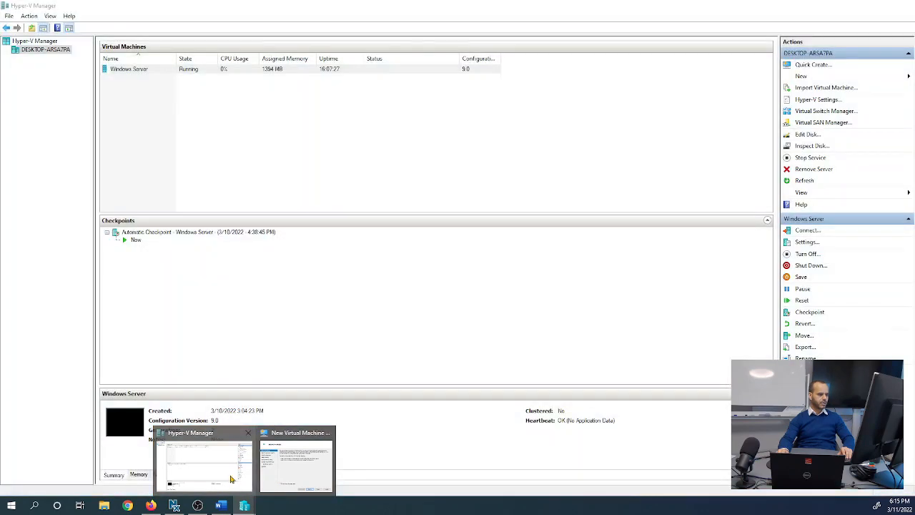
{"action": "left_click", "coordinate": [231, 479]}
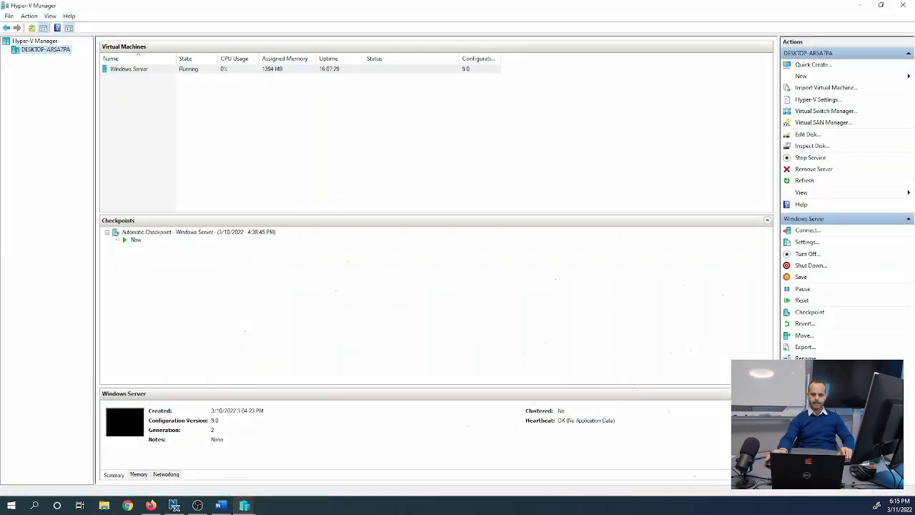
{"action": "right_click", "coordinate": [43, 51]}
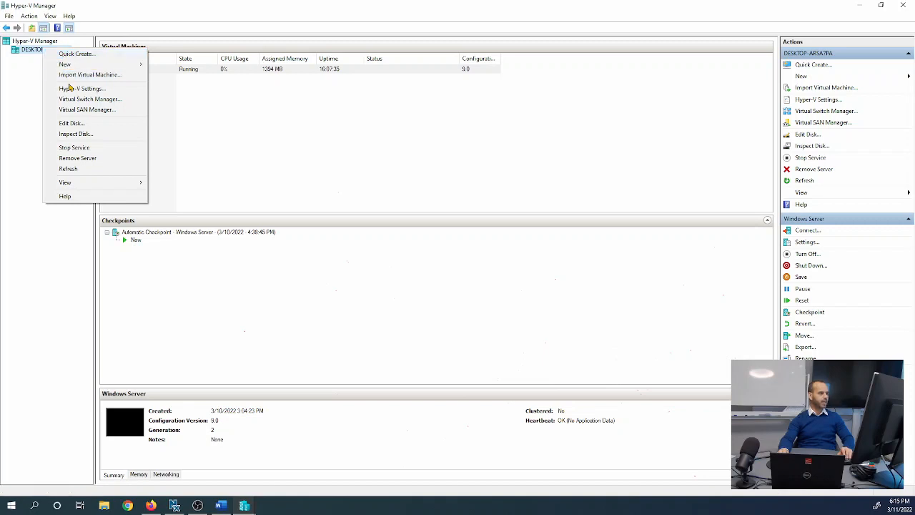
{"action": "mouse_move", "coordinate": [76, 65]}
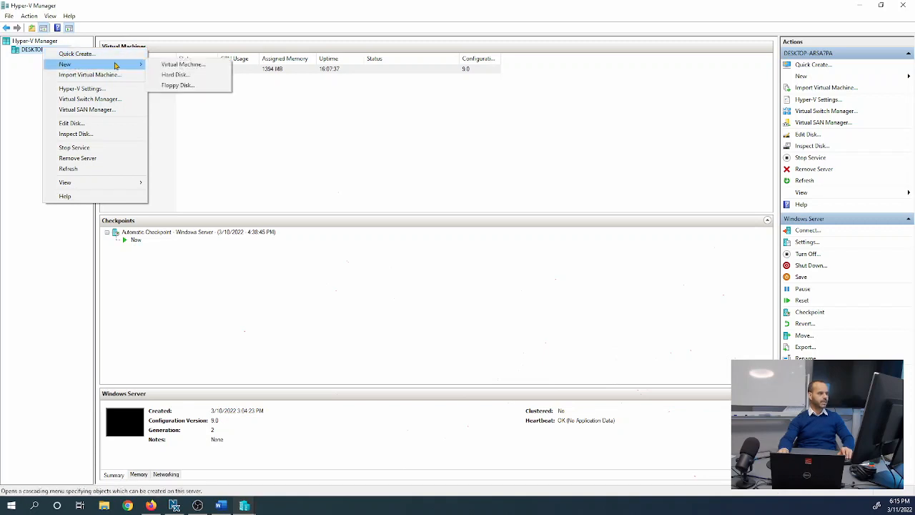
{"action": "left_click", "coordinate": [196, 66]}
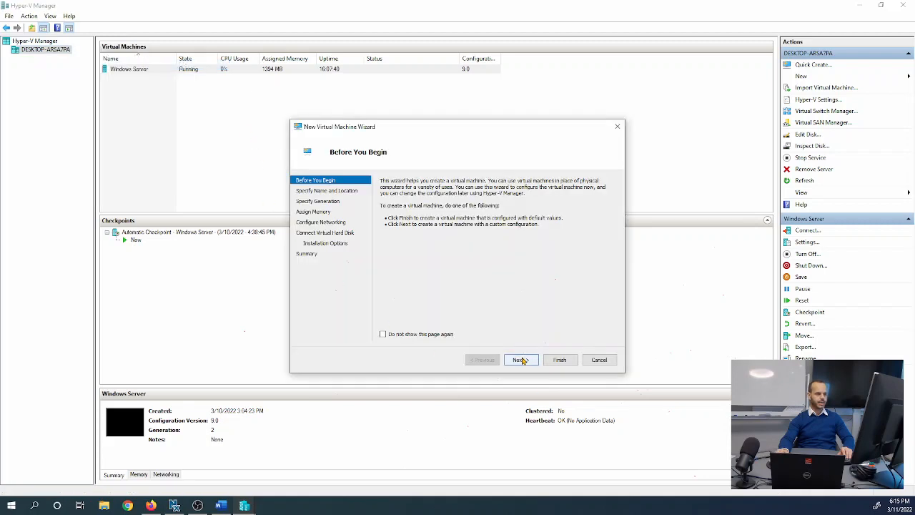
{"action": "left_click", "coordinate": [522, 359]}
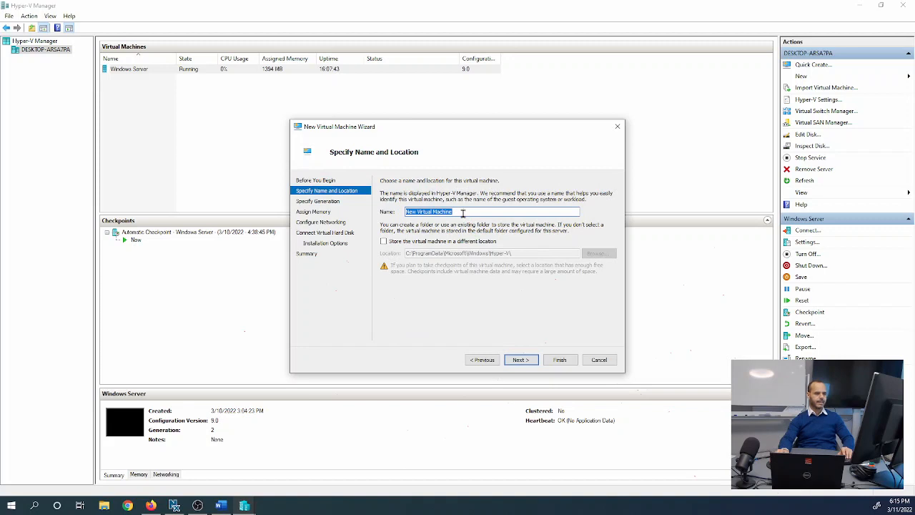
Step: Name the new virtual machine Windows Server2019 and continue to the generation choice
{"action": "key", "text": "BackSpace"}
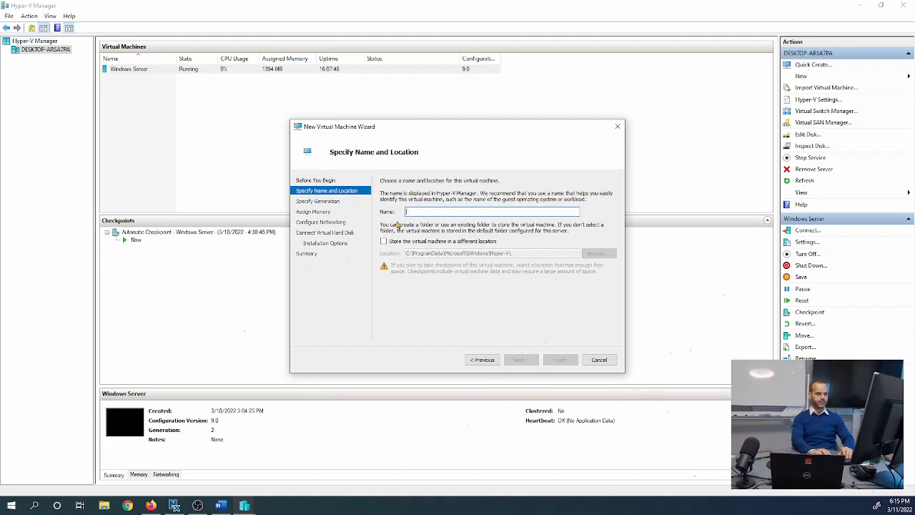
{"action": "type", "text": "Windows"}
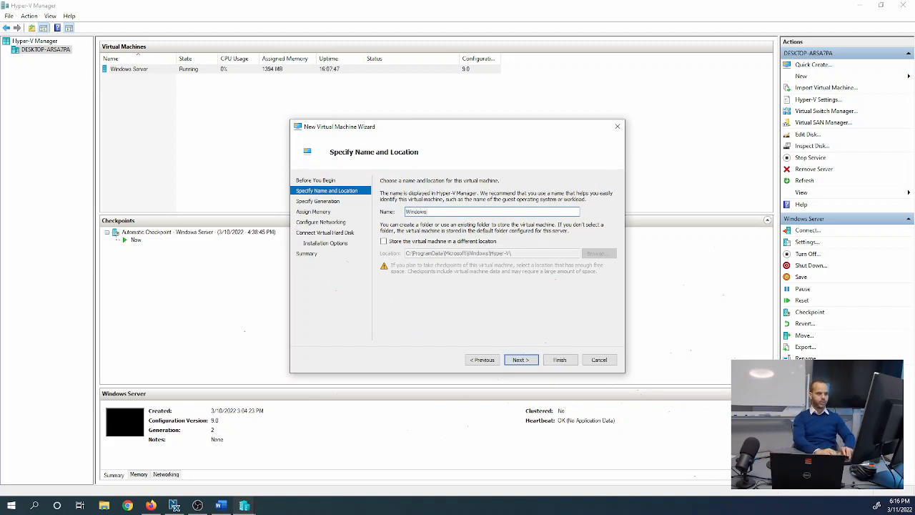
{"action": "type", "text": " Server"}
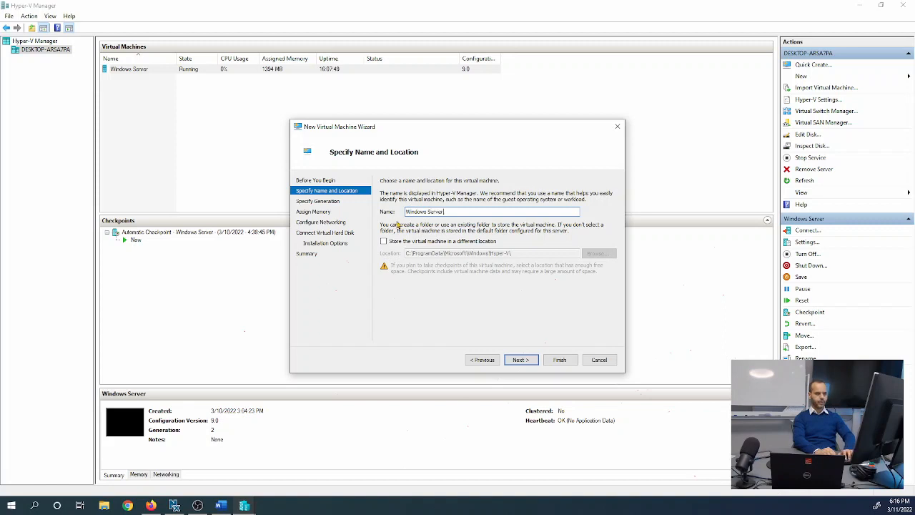
{"action": "type", "text": " 2019"}
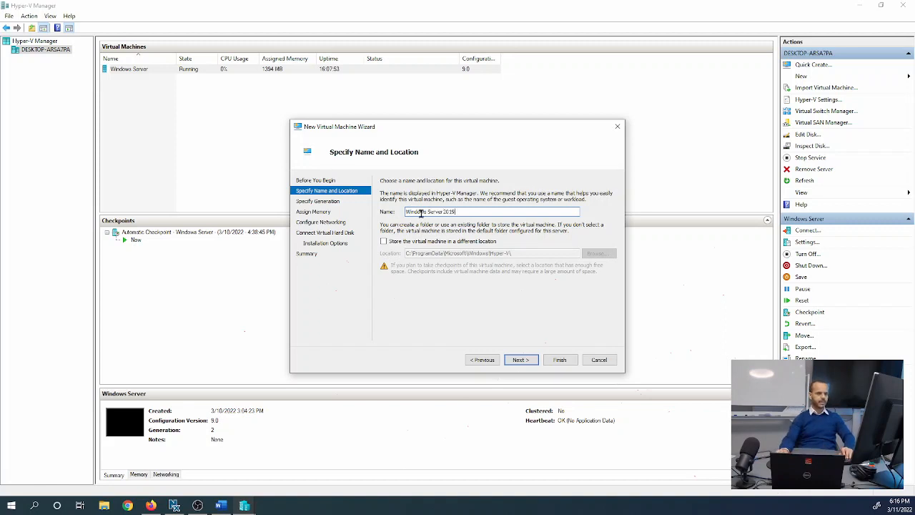
{"action": "left_click", "coordinate": [521, 361]}
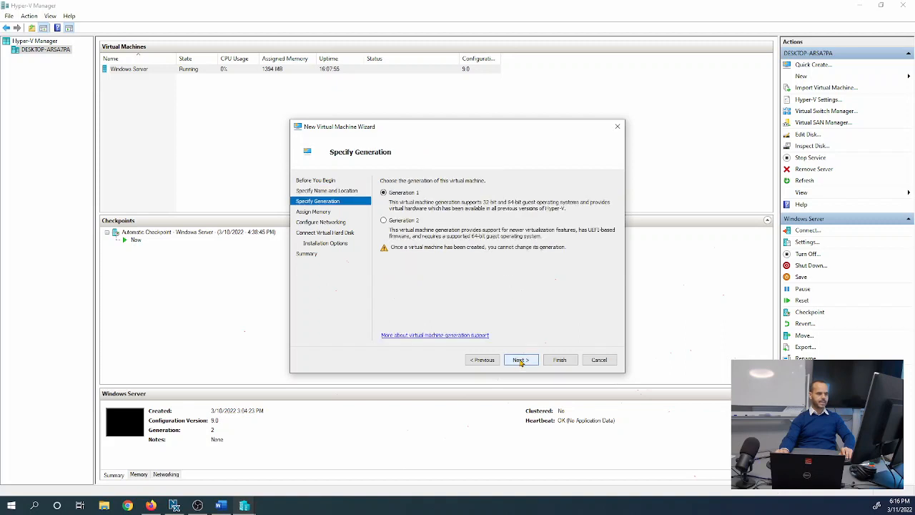
Step: Choose Generation 2 for the virtual machine and set its startup memory to 2048 MB
{"action": "left_click", "coordinate": [405, 222]}
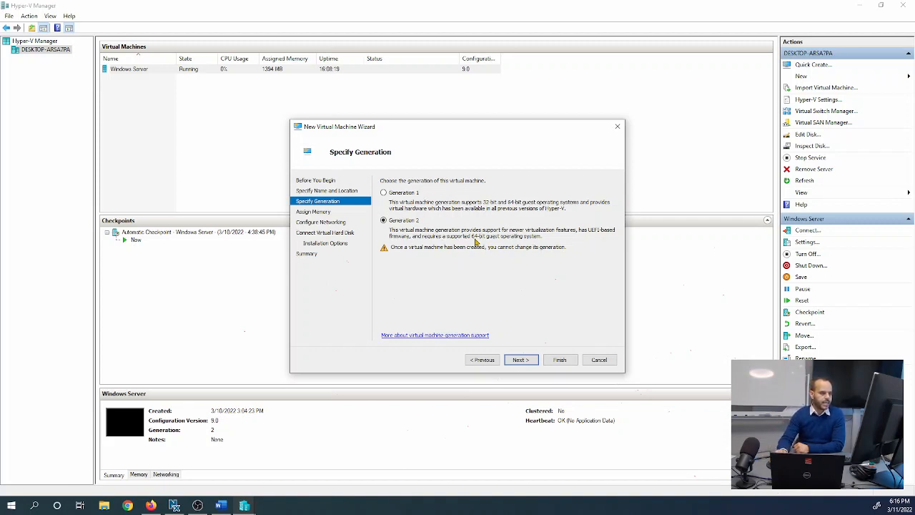
{"action": "left_click", "coordinate": [522, 360]}
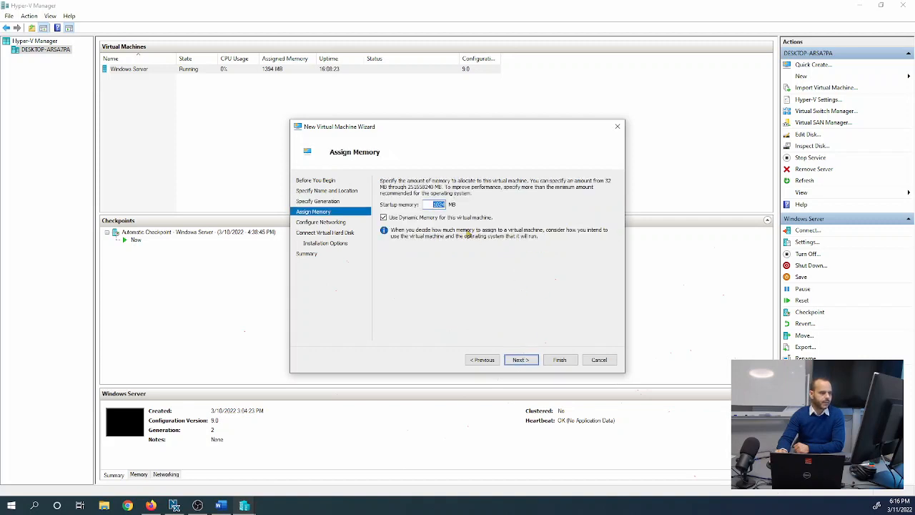
{"action": "key", "text": "BackSpace"}
{"action": "type", "text": "2"}
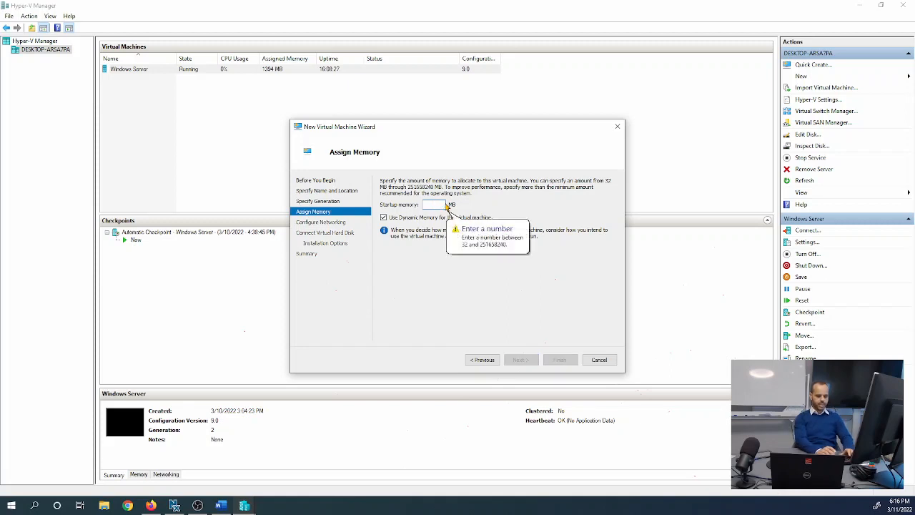
{"action": "type", "text": "048"}
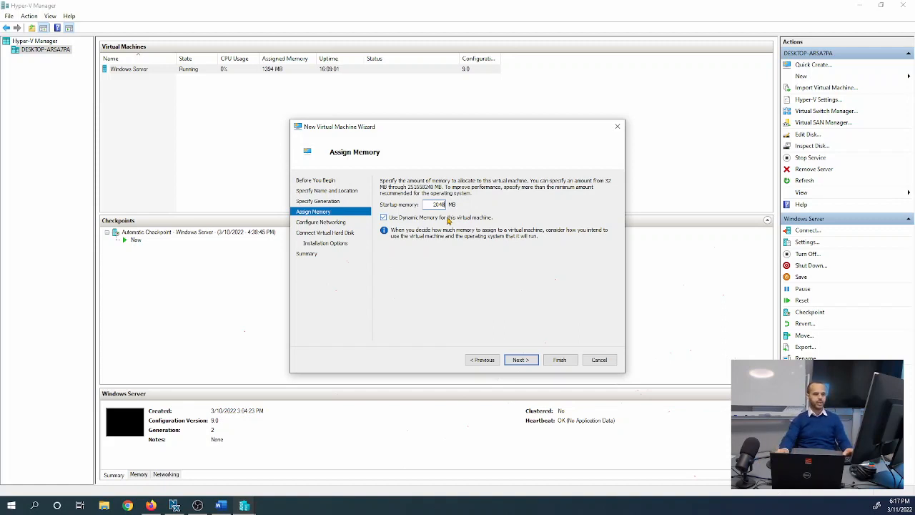
{"action": "left_click", "coordinate": [525, 362]}
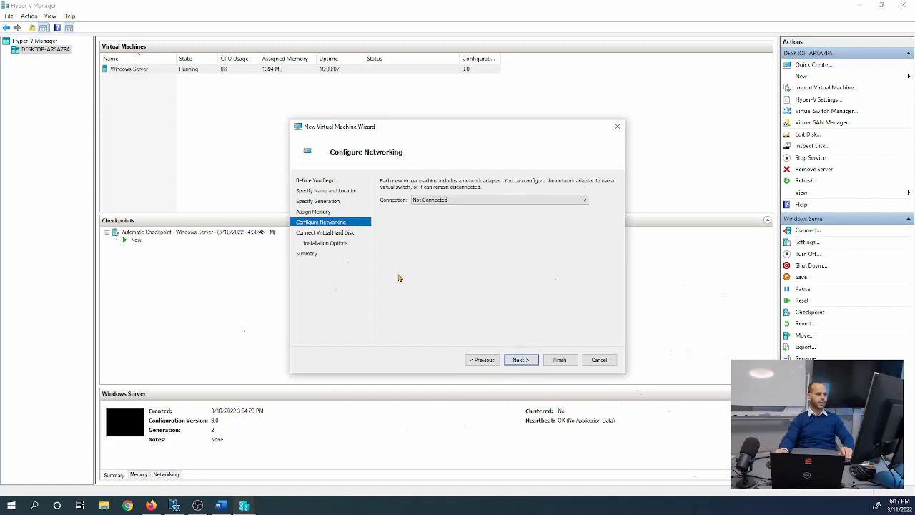
Step: Connect the virtual machine's network adapter to the Default Switch and continue to the virtual hard disk settings
{"action": "left_click", "coordinate": [457, 202]}
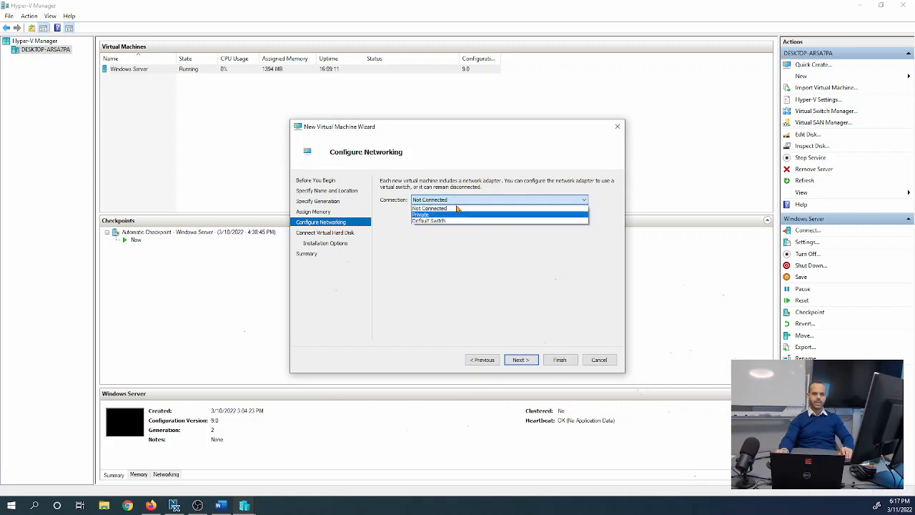
{"action": "left_click", "coordinate": [455, 220]}
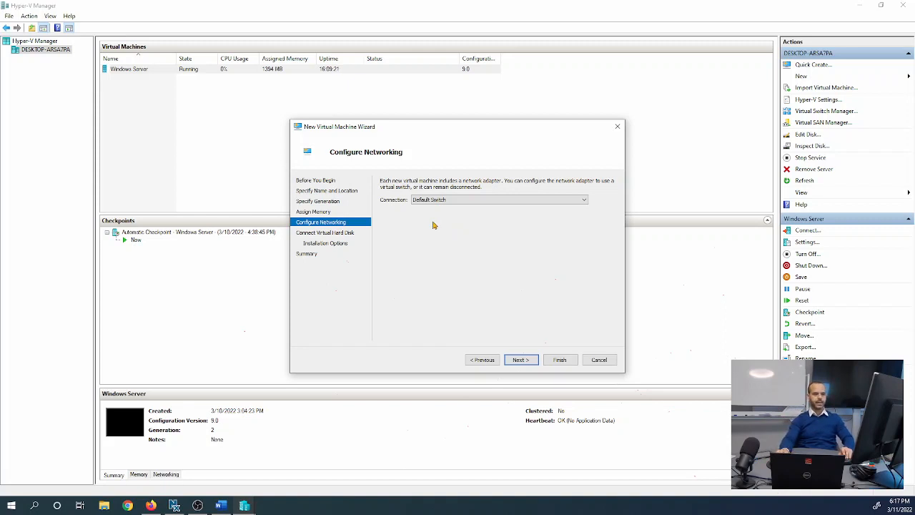
{"action": "left_click_drag", "start_coordinate": [479, 128], "coordinate": [459, 114]}
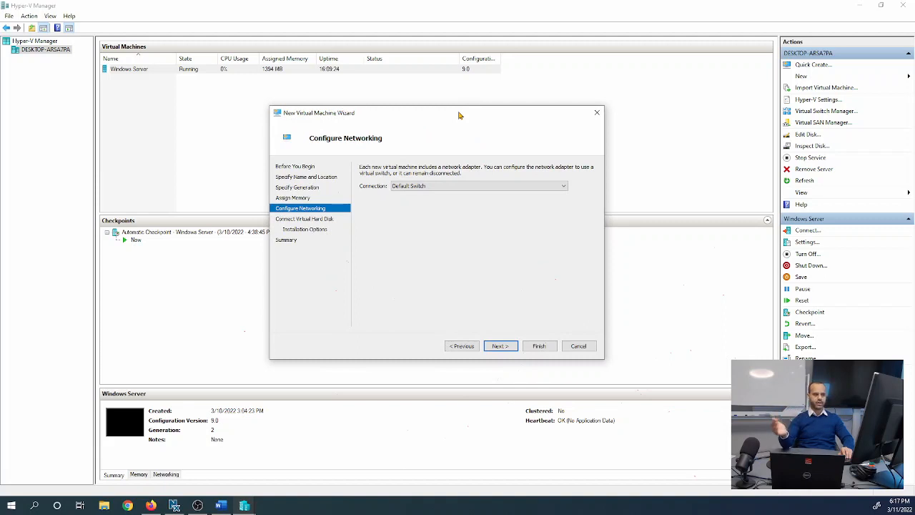
{"action": "left_click", "coordinate": [501, 346]}
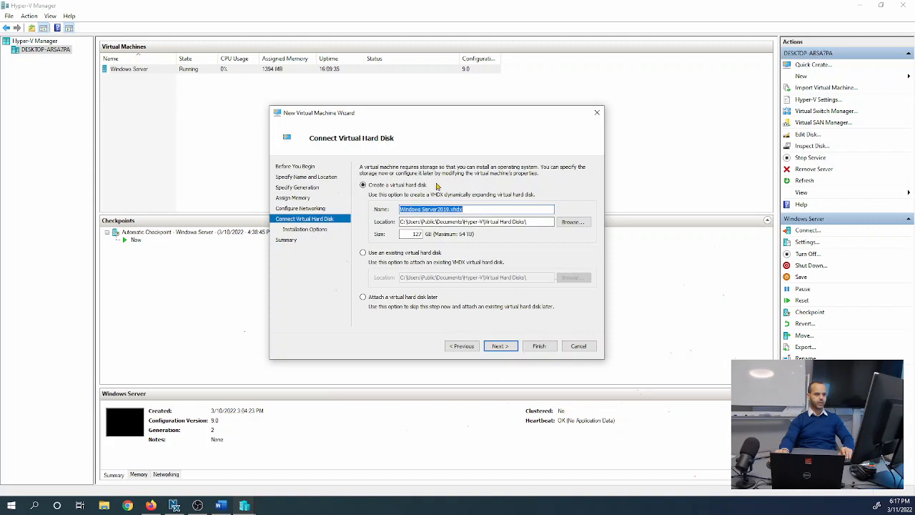
Step: Set the size of the new virtual hard disk to 60 GB and continue to the installation options
{"action": "left_click", "coordinate": [418, 234]}
{"action": "key", "text": "BackSpace"}
{"action": "key", "text": "BackSpace"}
{"action": "key", "text": "BackSpace"}
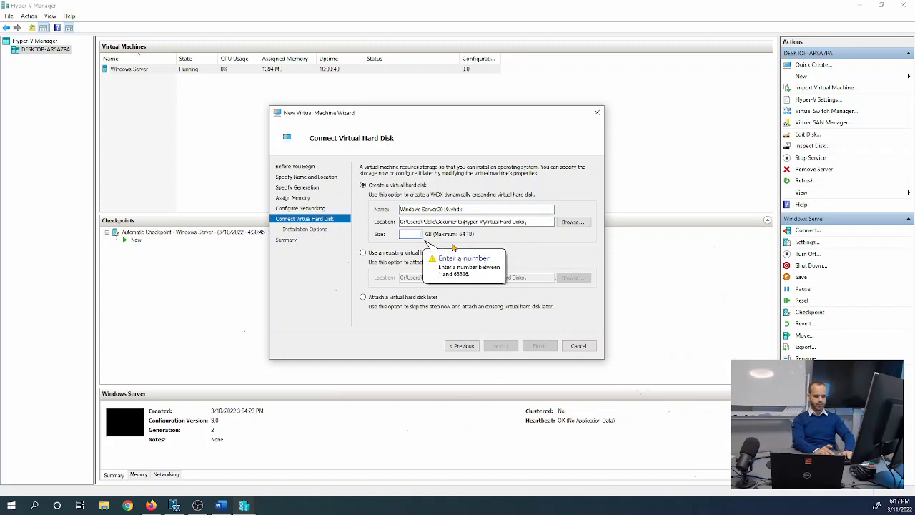
{"action": "type", "text": "60"}
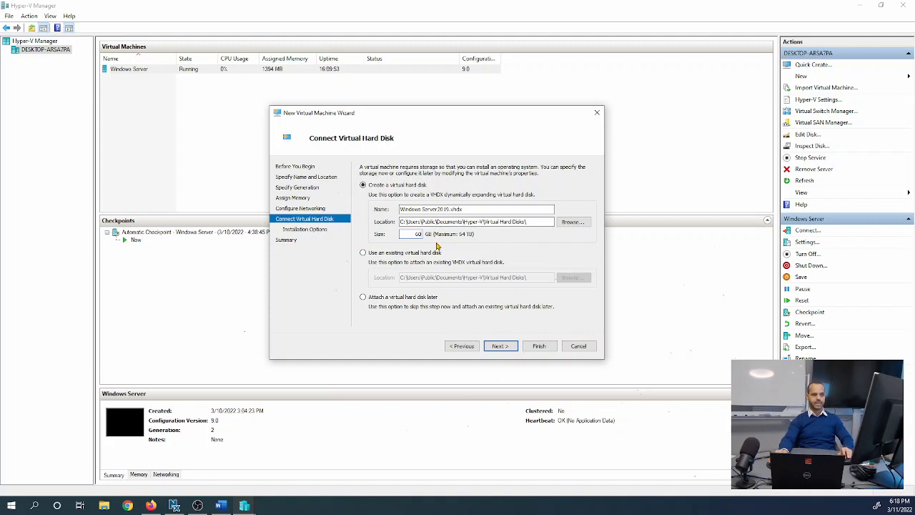
{"action": "left_click", "coordinate": [498, 346]}
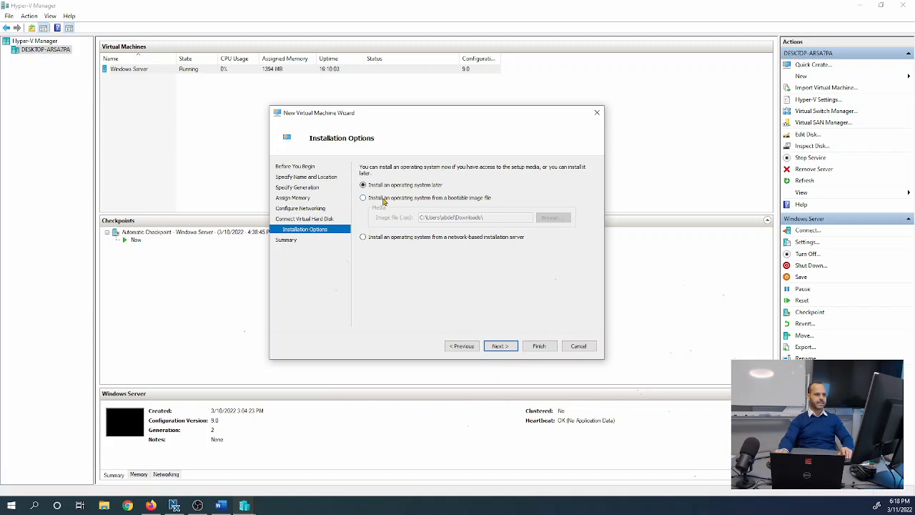
Step: Install the operating system from the bootable image 17763.737.190906-2324.rs5_release_svc_refresh_SERVER_EVAL_x64FRE_en-us_1(1).iso in Downloads and finish creating the virtual machine
{"action": "left_click", "coordinate": [384, 201]}
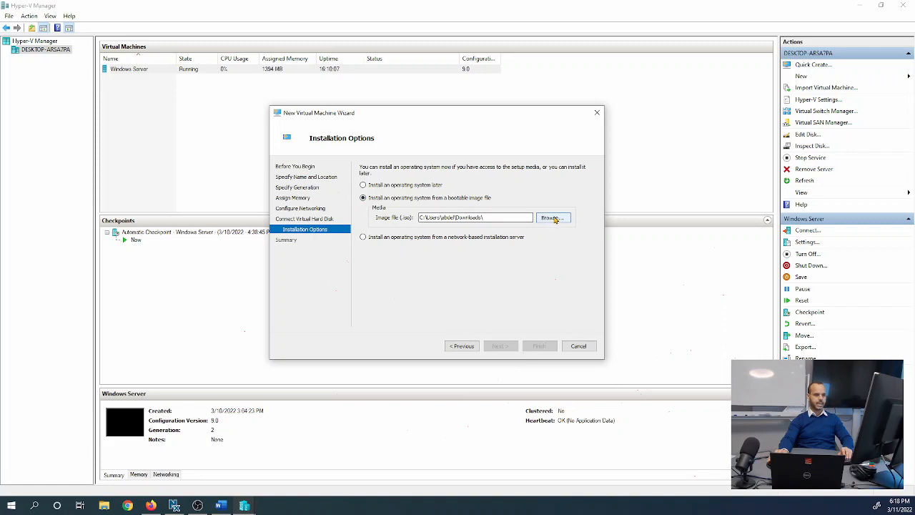
{"action": "left_click", "coordinate": [555, 218]}
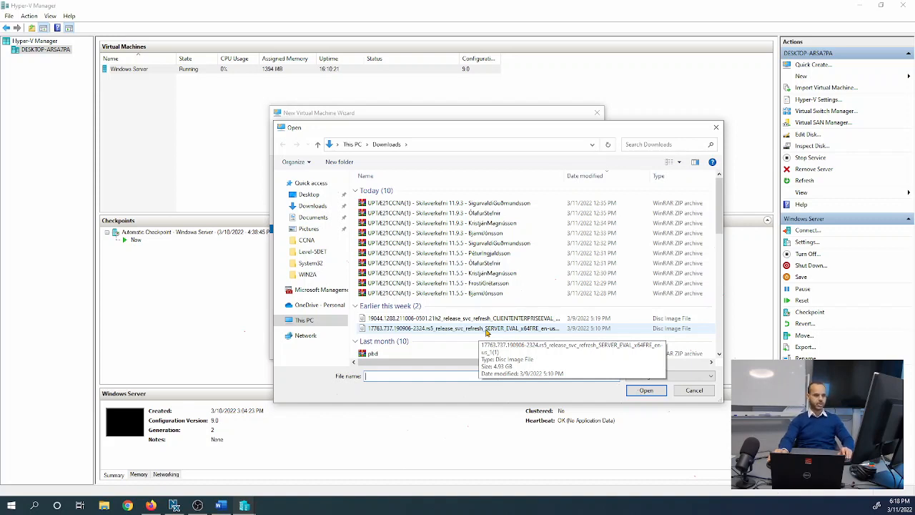
{"action": "left_click", "coordinate": [486, 332]}
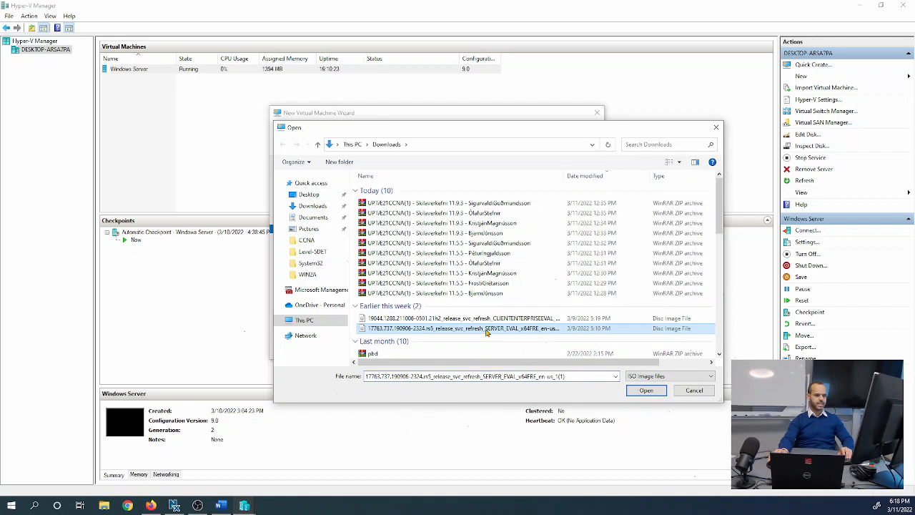
{"action": "left_click", "coordinate": [641, 393]}
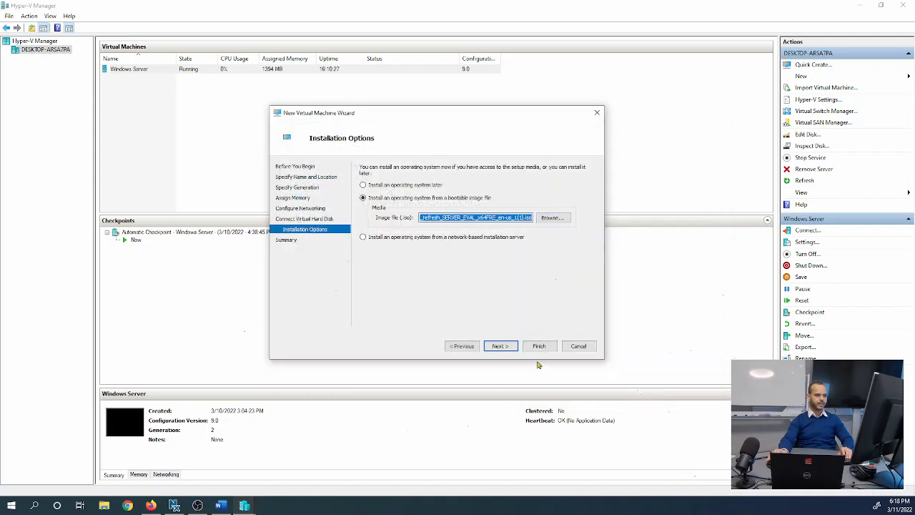
{"action": "left_click", "coordinate": [500, 346]}
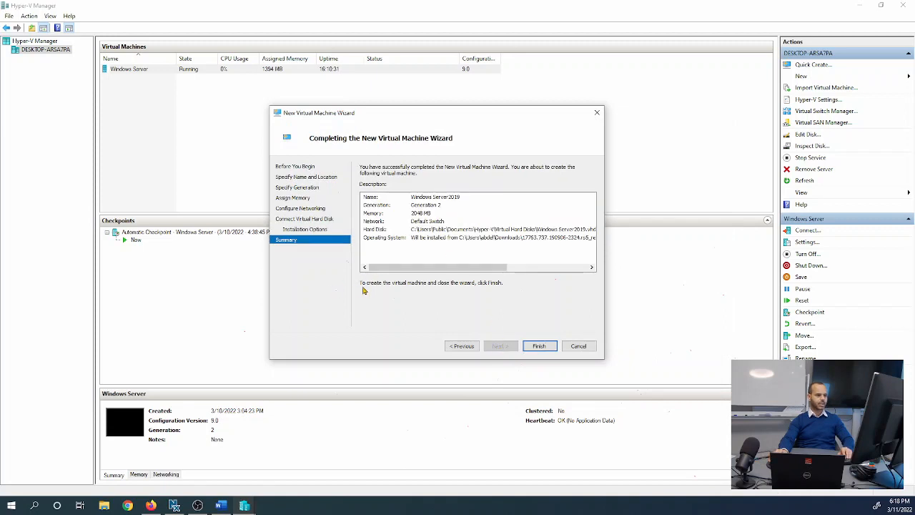
{"action": "left_click", "coordinate": [539, 346]}
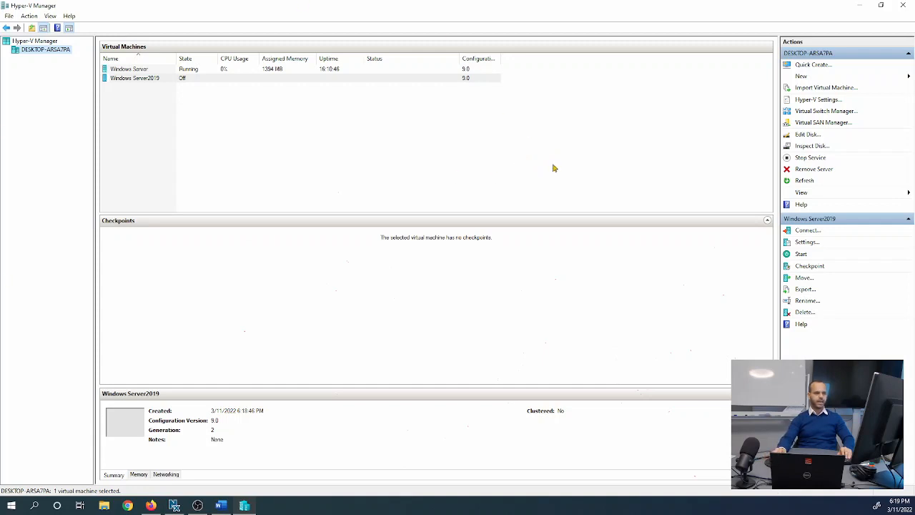
Step: Mark the existing Private virtual switch for removal in the host's Virtual Switch Manager
{"action": "right_click", "coordinate": [50, 54]}
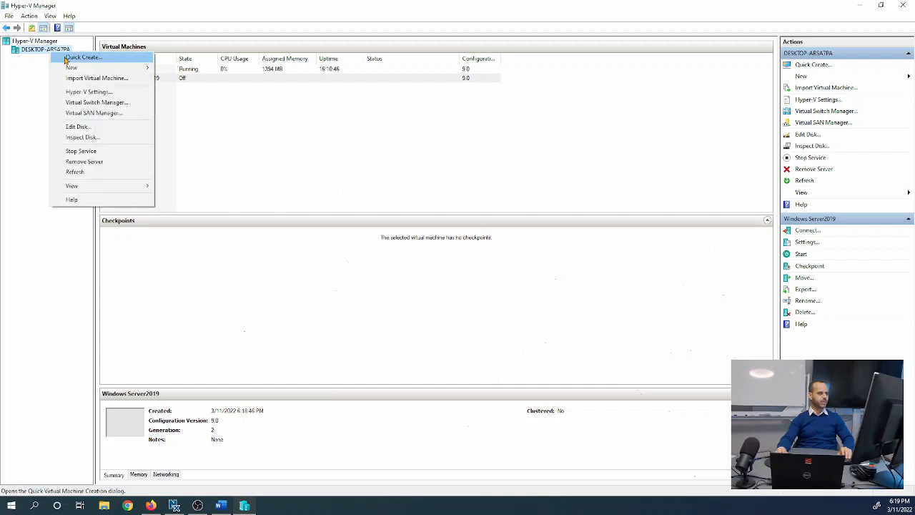
{"action": "left_click", "coordinate": [73, 104]}
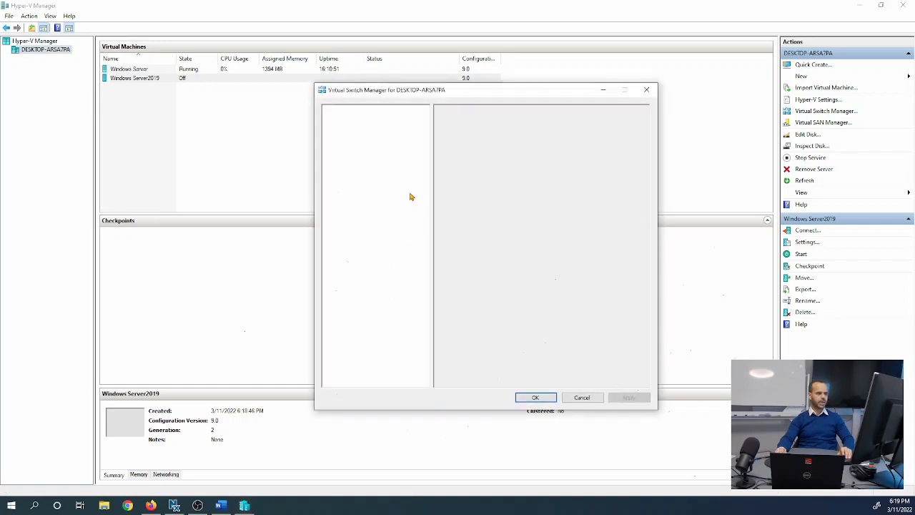
{"action": "left_click_drag", "start_coordinate": [506, 92], "coordinate": [410, 95]}
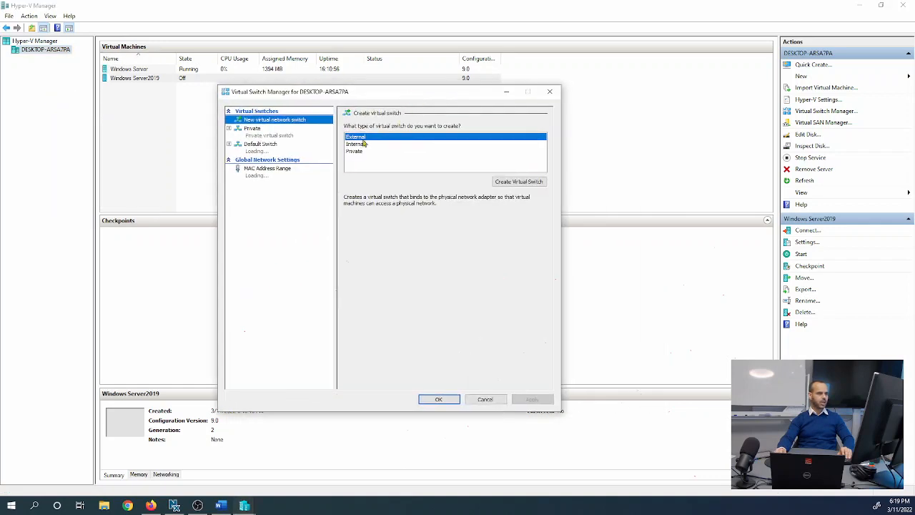
{"action": "left_click", "coordinate": [255, 145]}
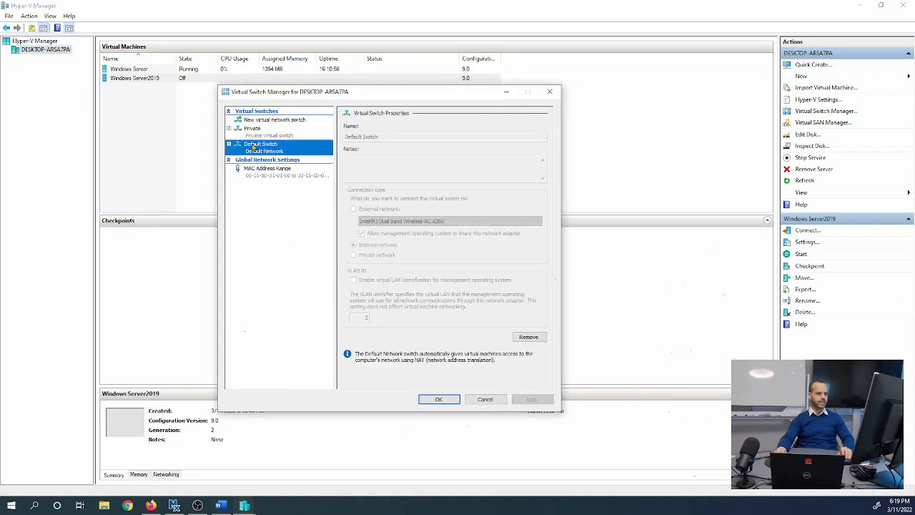
{"action": "left_click", "coordinate": [256, 135]}
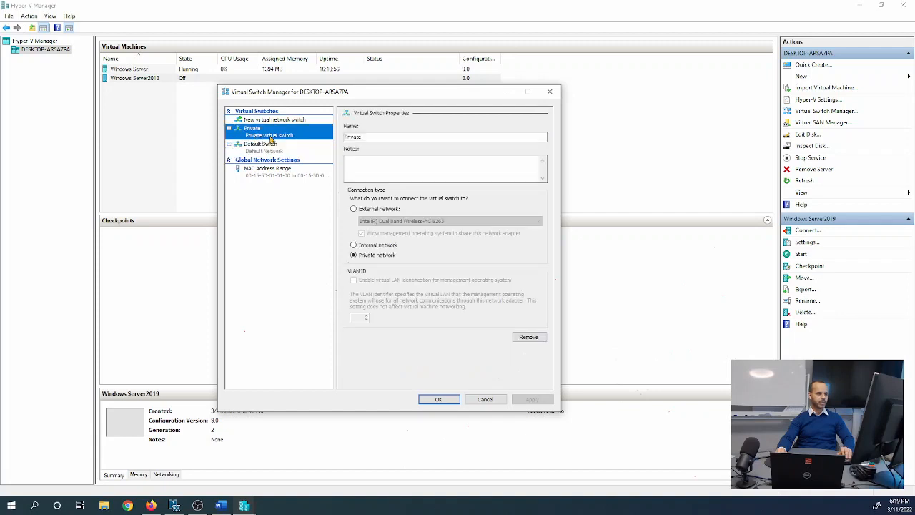
{"action": "left_click", "coordinate": [528, 337]}
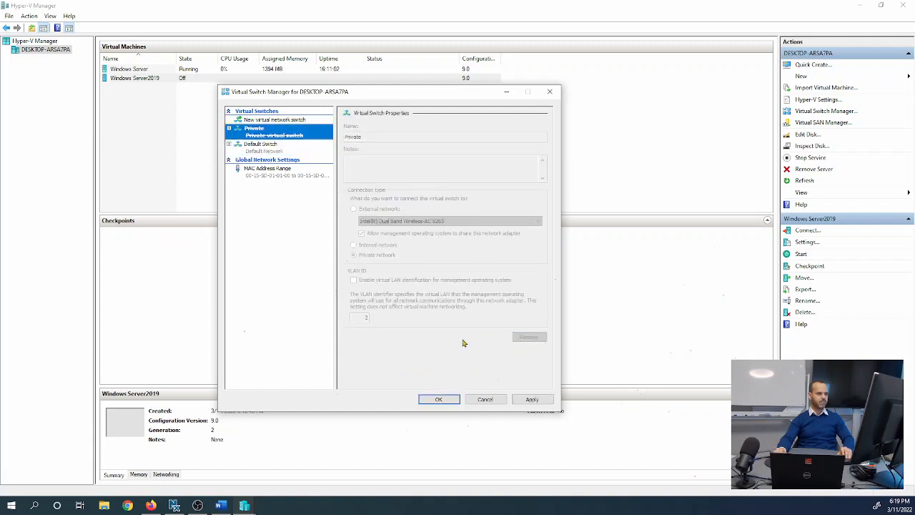
Step: Add a new virtual switch of the Private type and name it Private
{"action": "left_click", "coordinate": [262, 151]}
{"action": "left_click", "coordinate": [264, 133]}
{"action": "left_click", "coordinate": [263, 120]}
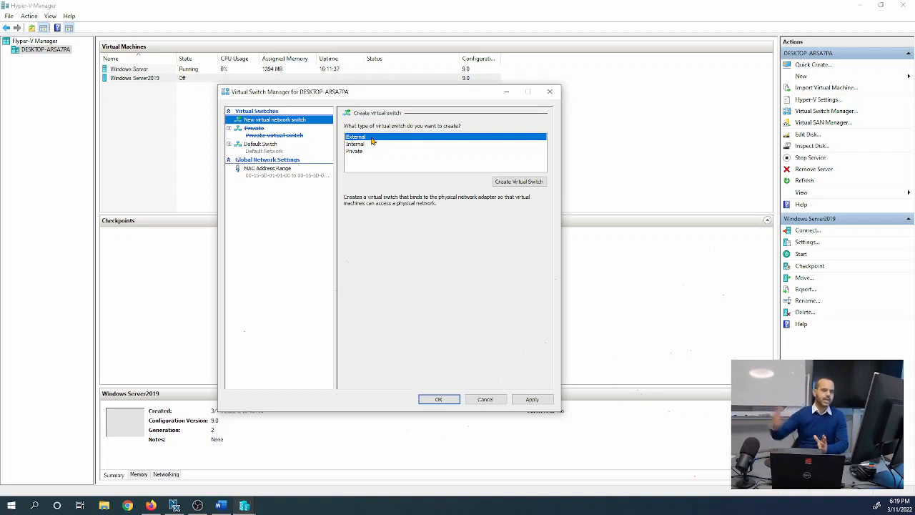
{"action": "left_click", "coordinate": [370, 144]}
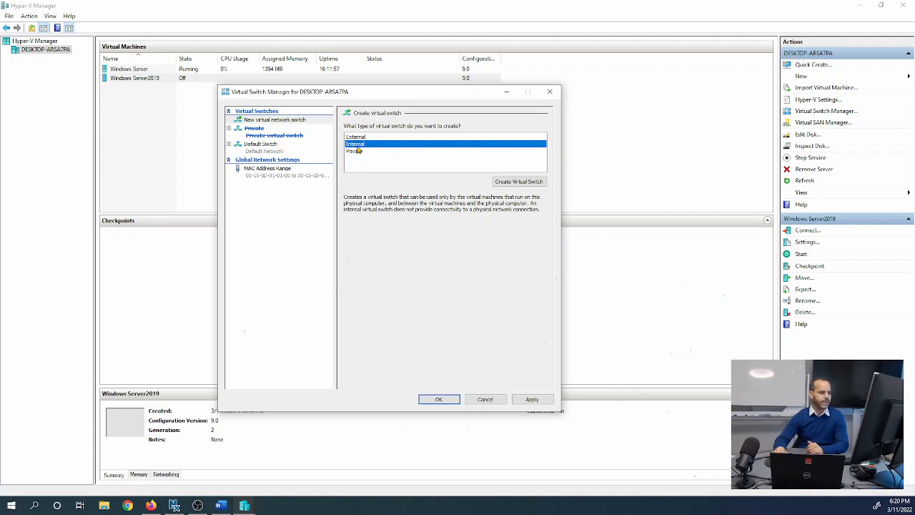
{"action": "left_click", "coordinate": [357, 151]}
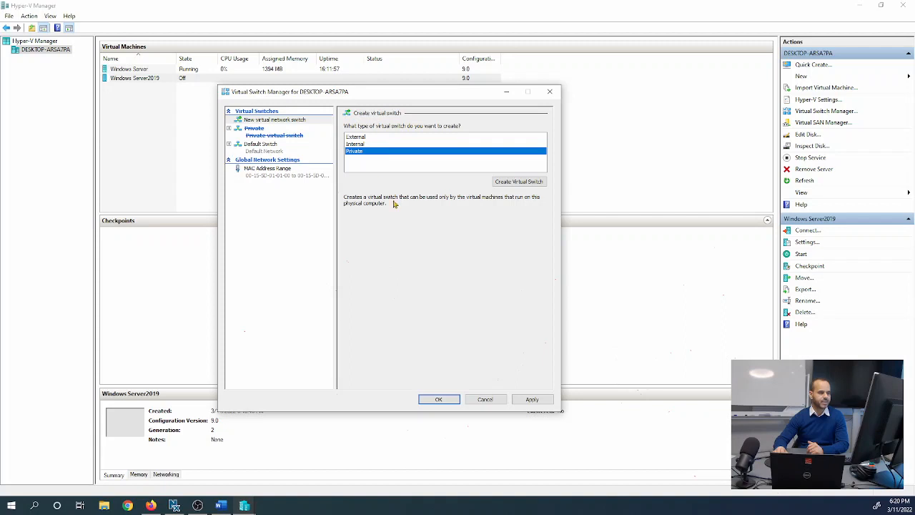
{"action": "left_click", "coordinate": [512, 183]}
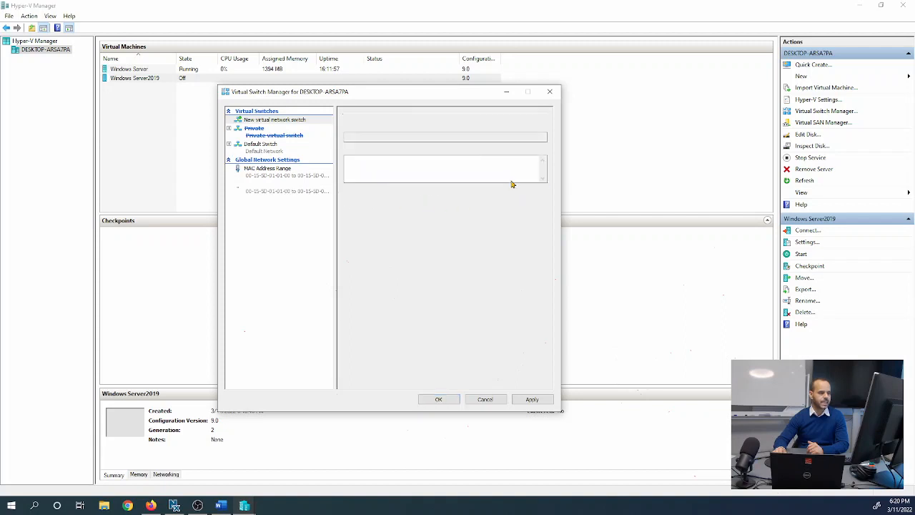
{"action": "left_click_drag", "start_coordinate": [390, 139], "coordinate": [335, 134]}
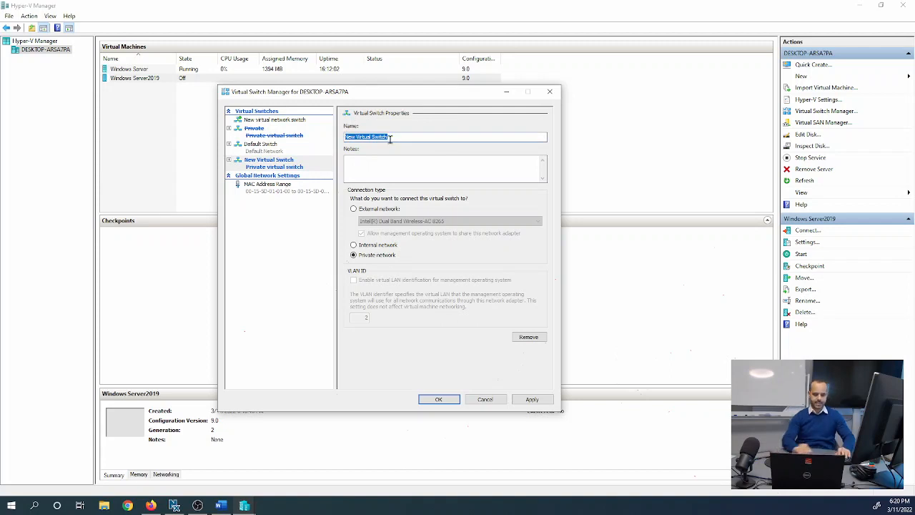
{"action": "key", "text": "BackSpace"}
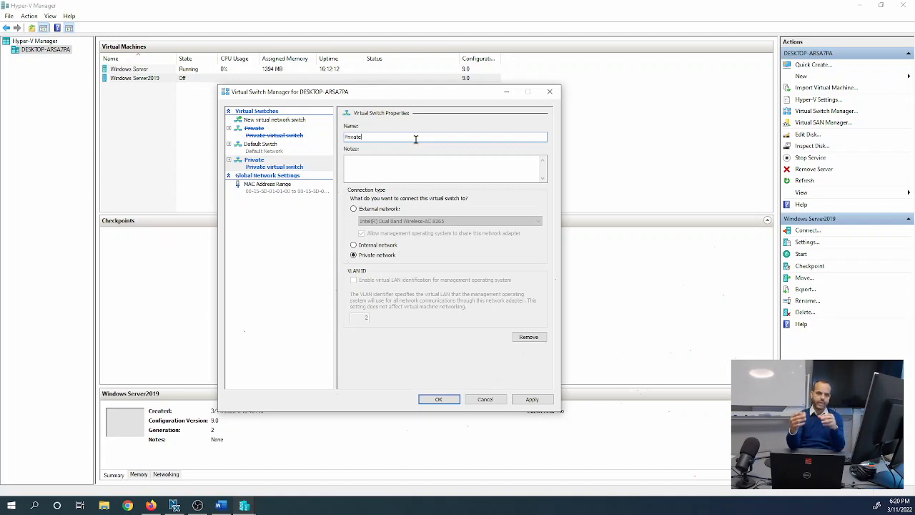
Step: Sketch an on-screen network diagram linking a client C to a server S and the server to an internet cloud
{"action": "left_click_drag", "start_coordinate": [438, 96], "coordinate": [319, 92]}
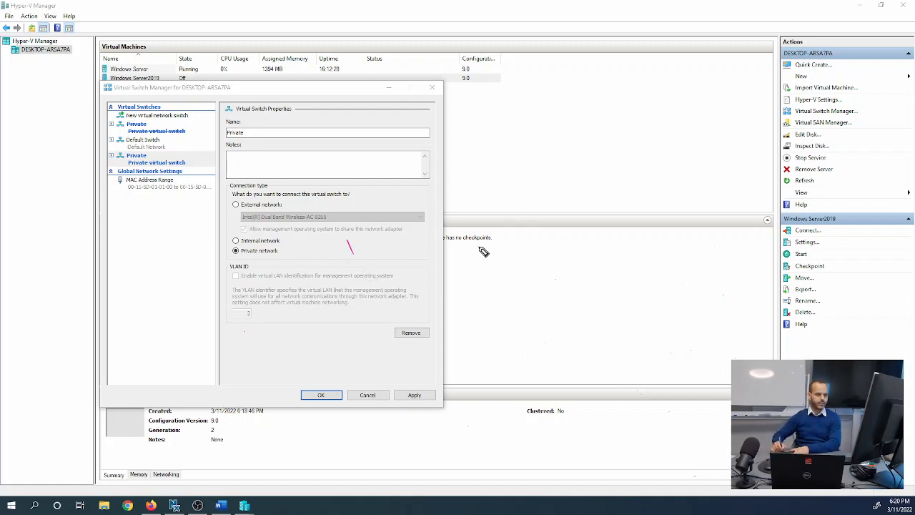
{"action": "mouse_move", "coordinate": [489, 146]}
{"action": "left_mouse_down"}
{"action": "mouse_move", "coordinate": [486, 159]}
{"action": "mouse_move", "coordinate": [524, 150]}
{"action": "mouse_move", "coordinate": [493, 163]}
{"action": "mouse_move", "coordinate": [510, 177]}
{"action": "mouse_move", "coordinate": [515, 163]}
{"action": "mouse_move", "coordinate": [608, 161]}
{"action": "mouse_move", "coordinate": [615, 143]}
{"action": "mouse_move", "coordinate": [609, 180]}
{"action": "left_mouse_up"}
{"action": "mouse_move", "coordinate": [615, 135]}
{"action": "left_mouse_down"}
{"action": "mouse_move", "coordinate": [655, 133]}
{"action": "mouse_move", "coordinate": [642, 186]}
{"action": "mouse_move", "coordinate": [609, 180]}
{"action": "left_mouse_up"}
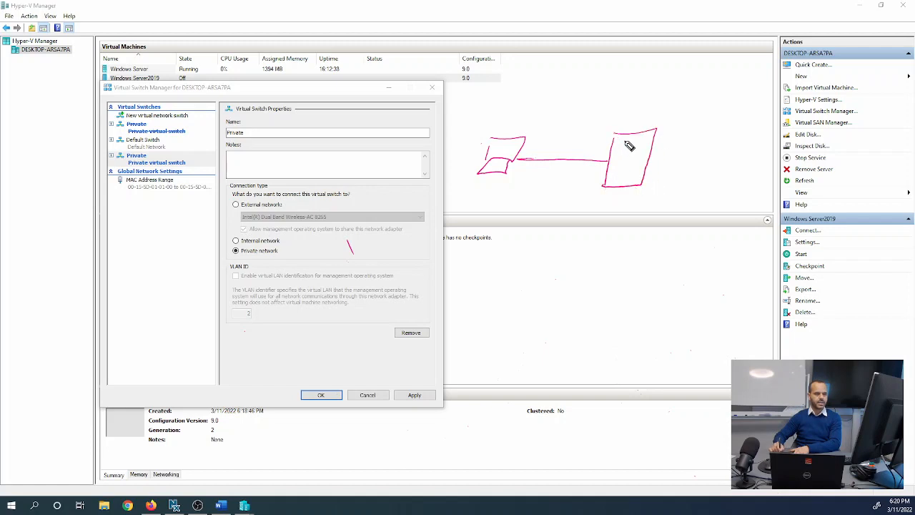
{"action": "mouse_move", "coordinate": [626, 157]}
{"action": "left_mouse_down"}
{"action": "mouse_move", "coordinate": [637, 165]}
{"action": "mouse_move", "coordinate": [620, 166]}
{"action": "mouse_move", "coordinate": [626, 157]}
{"action": "left_mouse_up"}
{"action": "left_click_drag", "start_coordinate": [521, 143], "coordinate": [521, 151]}
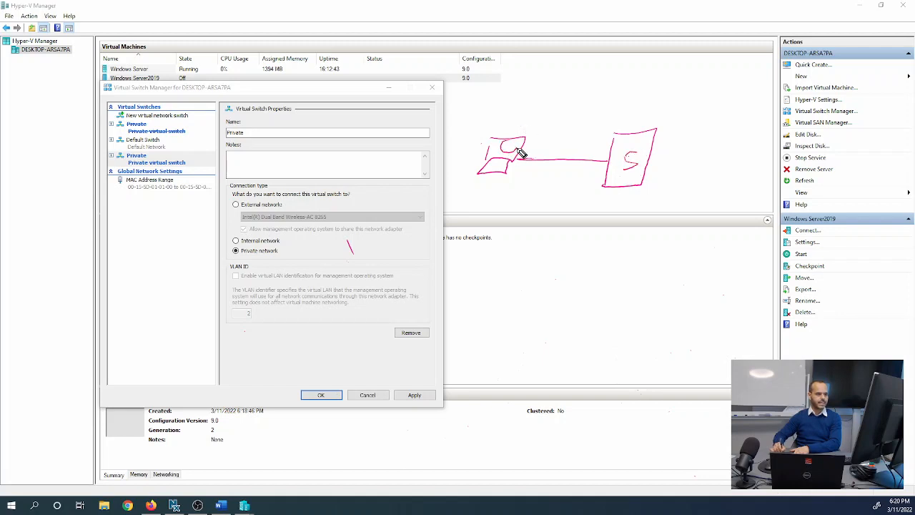
{"action": "mouse_move", "coordinate": [635, 162]}
{"action": "left_mouse_down"}
{"action": "mouse_move", "coordinate": [729, 137]}
{"action": "mouse_move", "coordinate": [715, 95]}
{"action": "mouse_move", "coordinate": [747, 86]}
{"action": "mouse_move", "coordinate": [726, 125]}
{"action": "mouse_move", "coordinate": [763, 140]}
{"action": "mouse_move", "coordinate": [770, 90]}
{"action": "mouse_move", "coordinate": [754, 89]}
{"action": "mouse_move", "coordinate": [744, 132]}
{"action": "mouse_move", "coordinate": [772, 100]}
{"action": "left_mouse_up"}
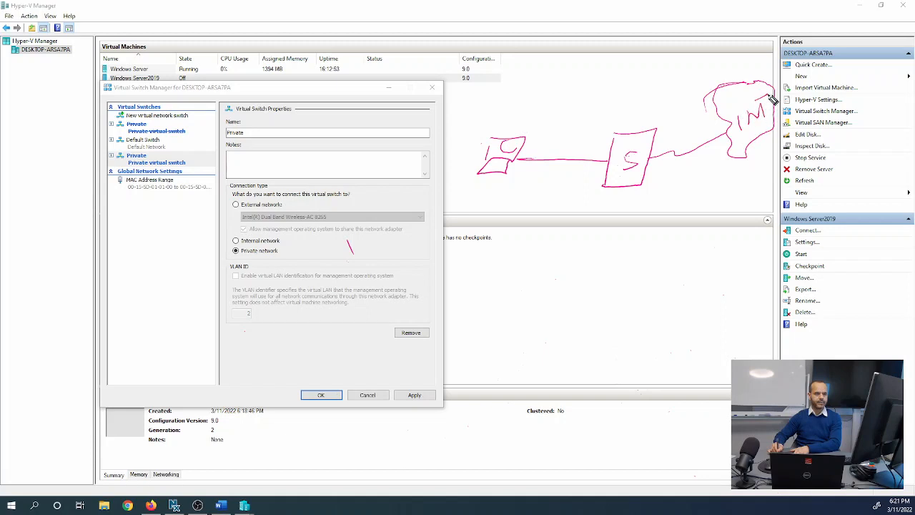
Step: Label the internet link default and the client link private, and write the subnet 192.168.100.0/24 above the client link
{"action": "left_click_drag", "start_coordinate": [672, 183], "coordinate": [719, 170]}
{"action": "left_click_drag", "start_coordinate": [684, 200], "coordinate": [754, 169]}
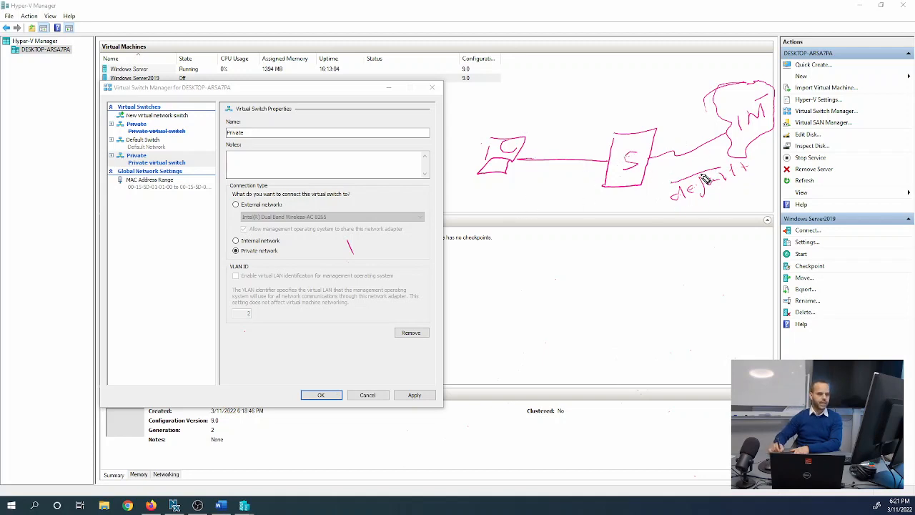
{"action": "mouse_move", "coordinate": [541, 175]}
{"action": "left_mouse_down"}
{"action": "mouse_move", "coordinate": [541, 191]}
{"action": "mouse_move", "coordinate": [576, 181]}
{"action": "mouse_move", "coordinate": [609, 192]}
{"action": "left_mouse_up"}
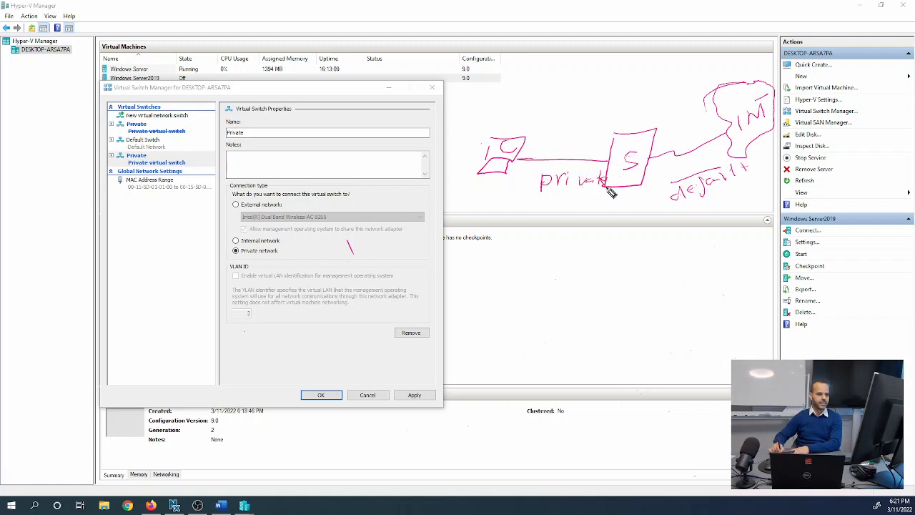
{"action": "left_click_drag", "start_coordinate": [581, 125], "coordinate": [599, 160]}
{"action": "mouse_move", "coordinate": [527, 119]}
{"action": "left_mouse_down"}
{"action": "mouse_move", "coordinate": [597, 101]}
{"action": "mouse_move", "coordinate": [669, 65]}
{"action": "mouse_move", "coordinate": [704, 69]}
{"action": "left_mouse_up"}
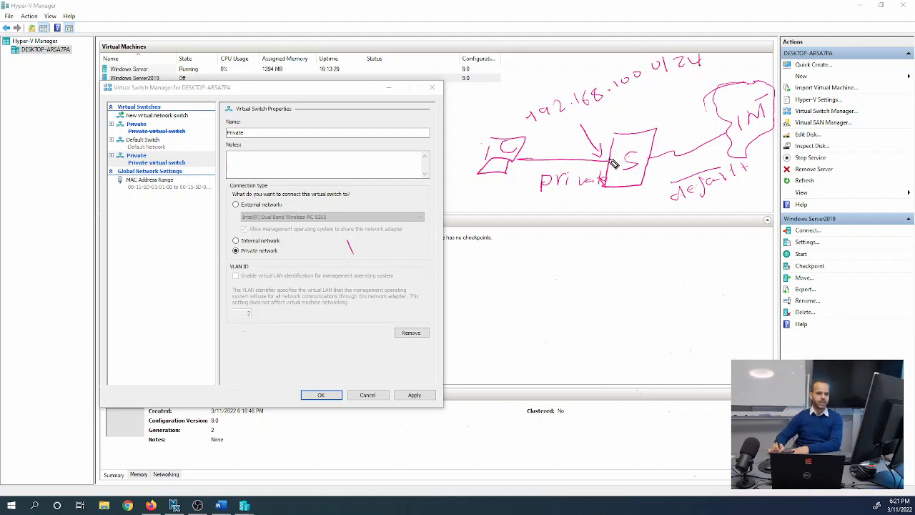
Step: Add an underlined DHCP note with an arrow towards the client, and erase the network diagram
{"action": "mouse_move", "coordinate": [597, 238]}
{"action": "left_mouse_down"}
{"action": "mouse_move", "coordinate": [603, 255]}
{"action": "mouse_move", "coordinate": [596, 245]}
{"action": "mouse_move", "coordinate": [650, 229]}
{"action": "mouse_move", "coordinate": [631, 257]}
{"action": "mouse_move", "coordinate": [643, 256]}
{"action": "left_mouse_up"}
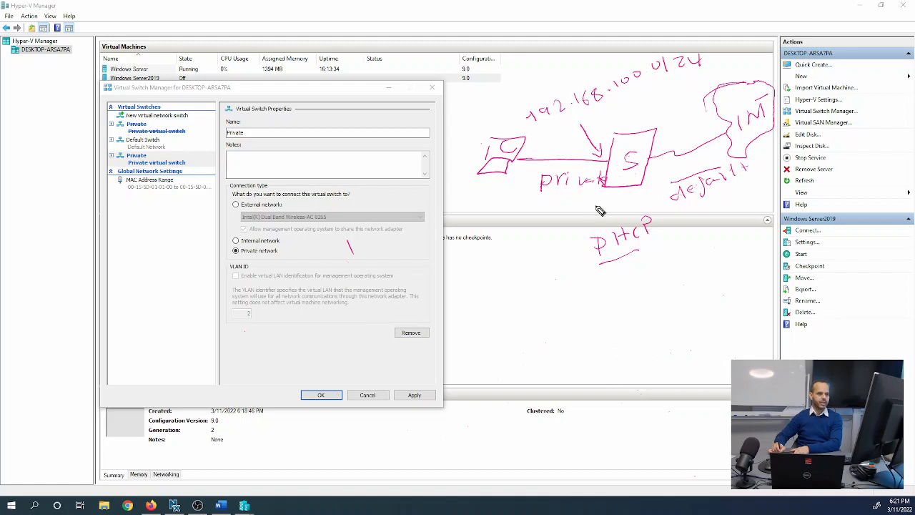
{"action": "mouse_move", "coordinate": [601, 200]}
{"action": "left_mouse_down"}
{"action": "mouse_move", "coordinate": [581, 222]}
{"action": "mouse_move", "coordinate": [523, 227]}
{"action": "mouse_move", "coordinate": [501, 207]}
{"action": "left_mouse_up"}
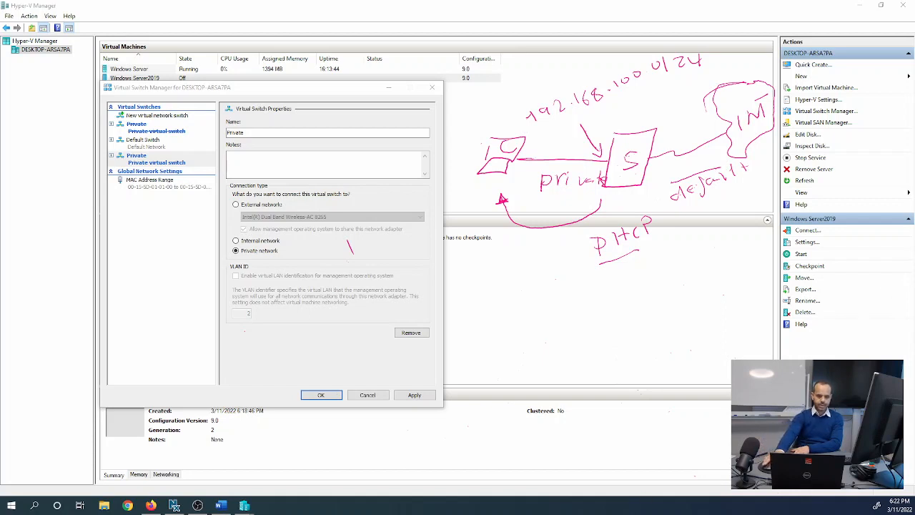
{"action": "mouse_move", "coordinate": [504, 173]}
{"action": "left_mouse_down"}
{"action": "mouse_move", "coordinate": [724, 33]}
{"action": "mouse_move", "coordinate": [559, 77]}
{"action": "mouse_move", "coordinate": [545, 156]}
{"action": "mouse_move", "coordinate": [571, 198]}
{"action": "mouse_move", "coordinate": [544, 122]}
{"action": "left_mouse_up"}
{"action": "mouse_move", "coordinate": [565, 165]}
{"action": "left_mouse_down"}
{"action": "mouse_move", "coordinate": [653, 230]}
{"action": "mouse_move", "coordinate": [722, 166]}
{"action": "mouse_move", "coordinate": [745, 106]}
{"action": "mouse_move", "coordinate": [741, 163]}
{"action": "mouse_move", "coordinate": [726, 173]}
{"action": "mouse_move", "coordinate": [753, 150]}
{"action": "left_mouse_up"}
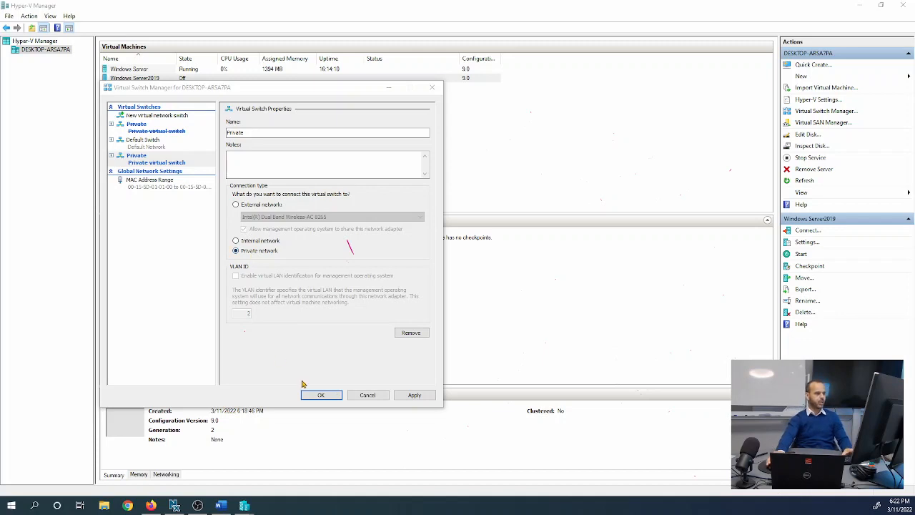
Step: Try to apply the pending virtual switch changes, and close the Virtual Switch Manager
{"action": "left_click", "coordinate": [412, 395]}
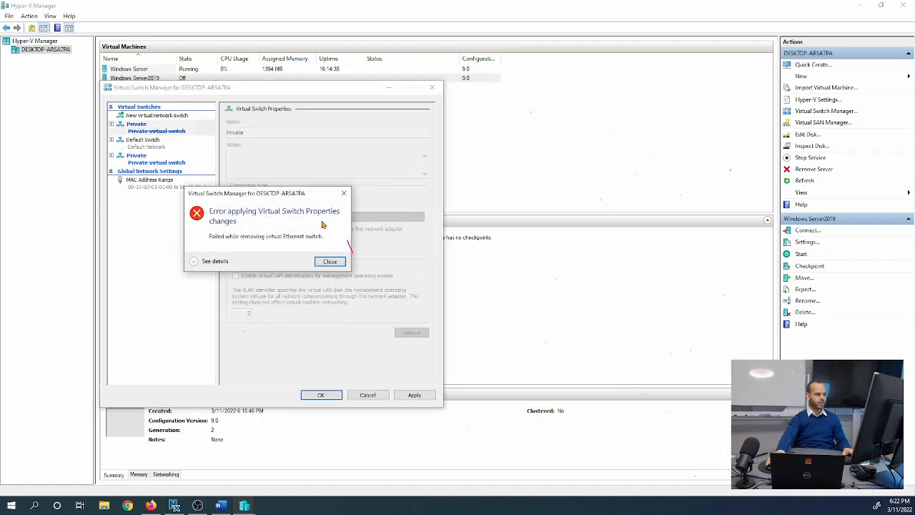
{"action": "left_click", "coordinate": [330, 261]}
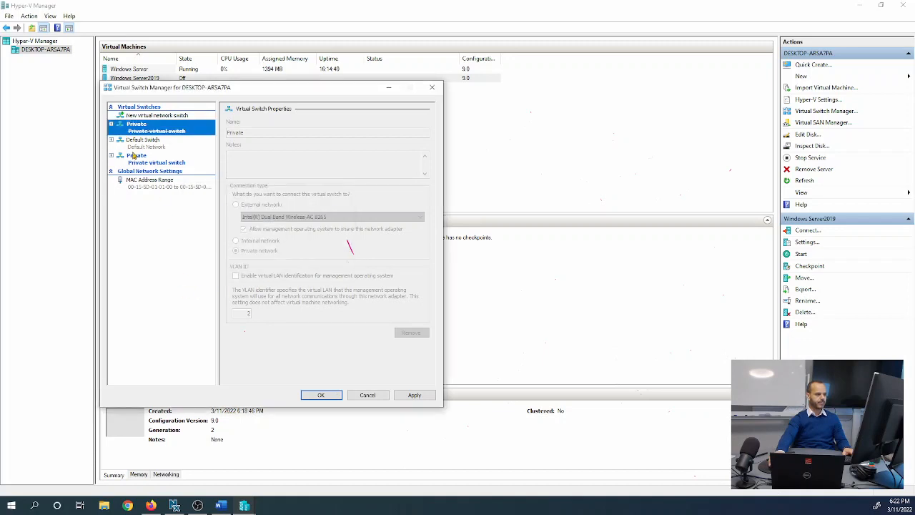
{"action": "left_click", "coordinate": [315, 395]}
{"action": "left_click", "coordinate": [330, 261]}
{"action": "left_click", "coordinate": [431, 87]}
{"action": "left_click", "coordinate": [405, 165]}
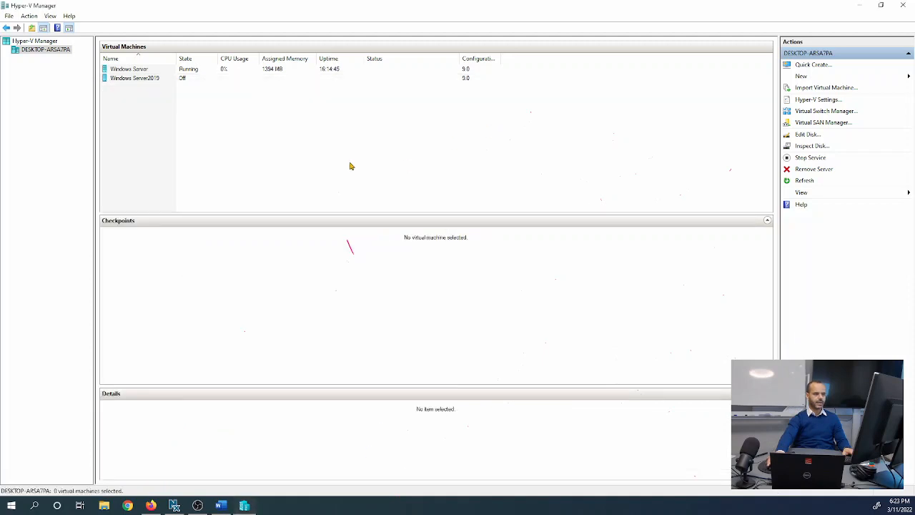
Step: Open the settings of the Windows Server2019 virtual machine and check which virtual switch its network adapter uses
{"action": "left_click", "coordinate": [143, 78]}
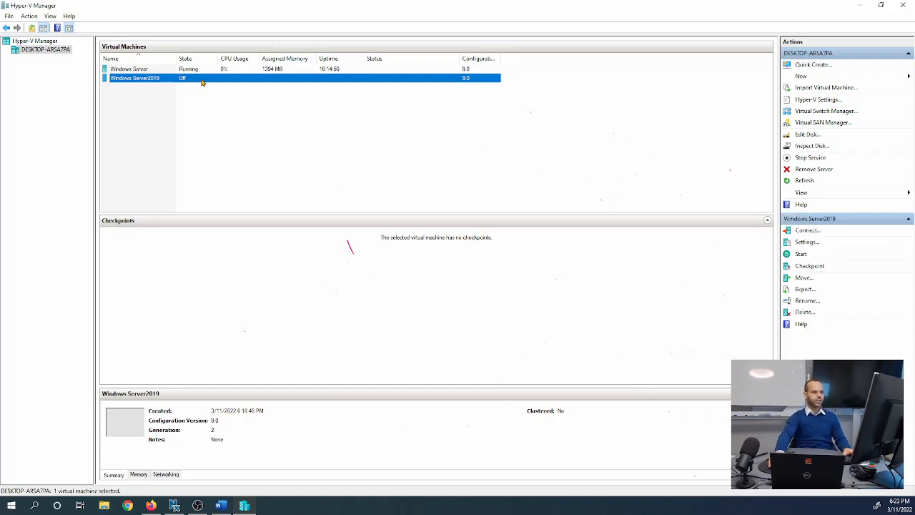
{"action": "right_click", "coordinate": [202, 82]}
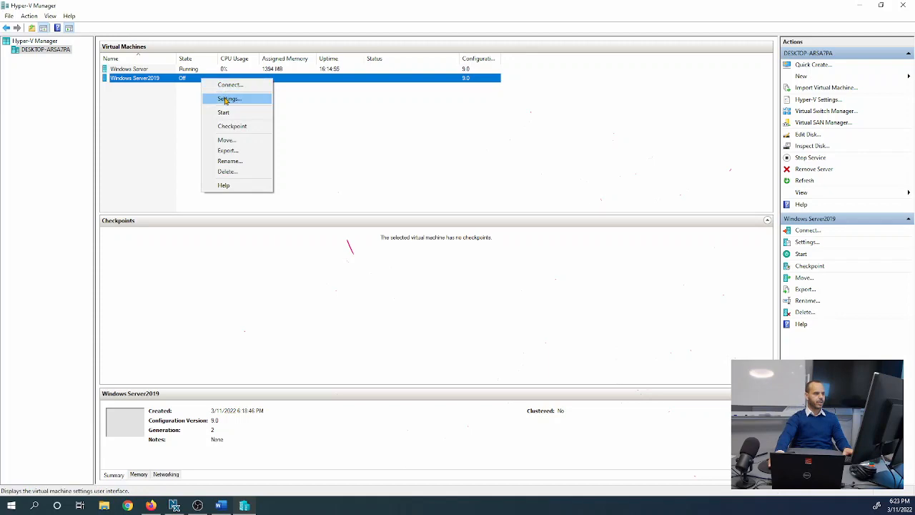
{"action": "left_click", "coordinate": [226, 100]}
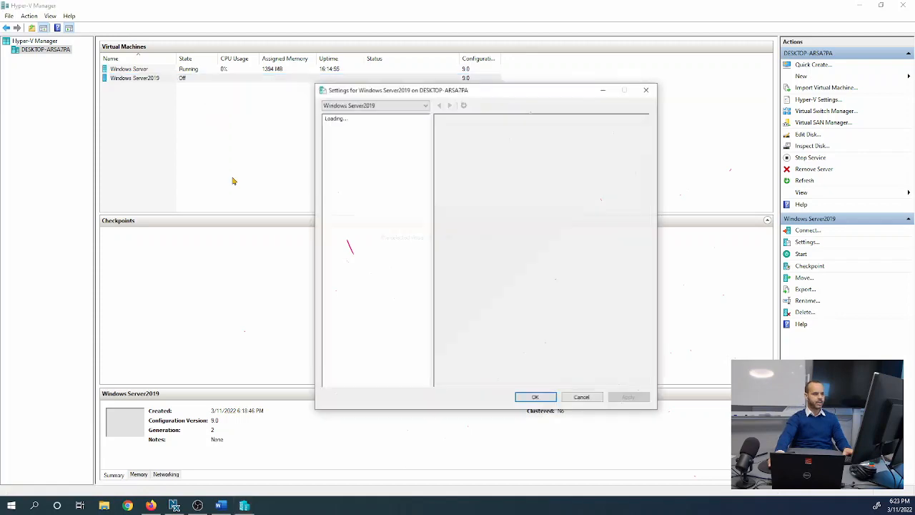
{"action": "left_click_drag", "start_coordinate": [533, 93], "coordinate": [431, 109]}
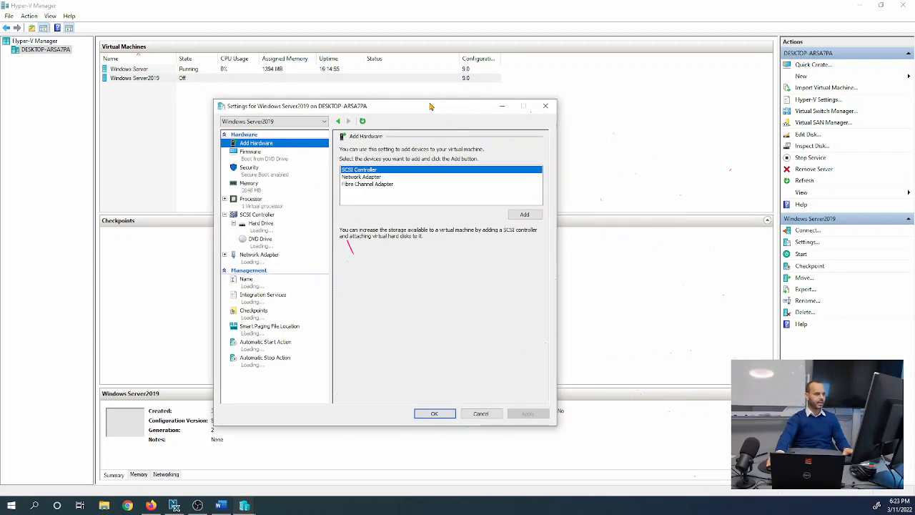
{"action": "left_click", "coordinate": [262, 259]}
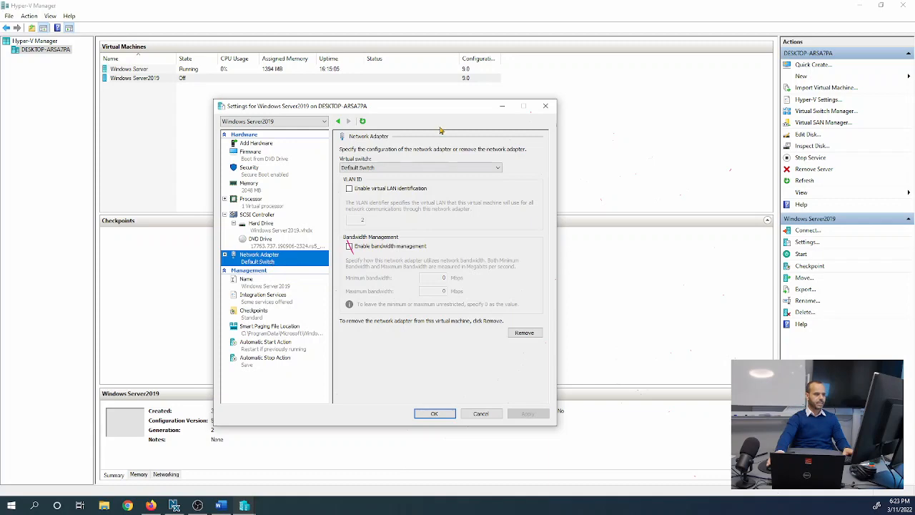
{"action": "left_click_drag", "start_coordinate": [443, 107], "coordinate": [561, 112]}
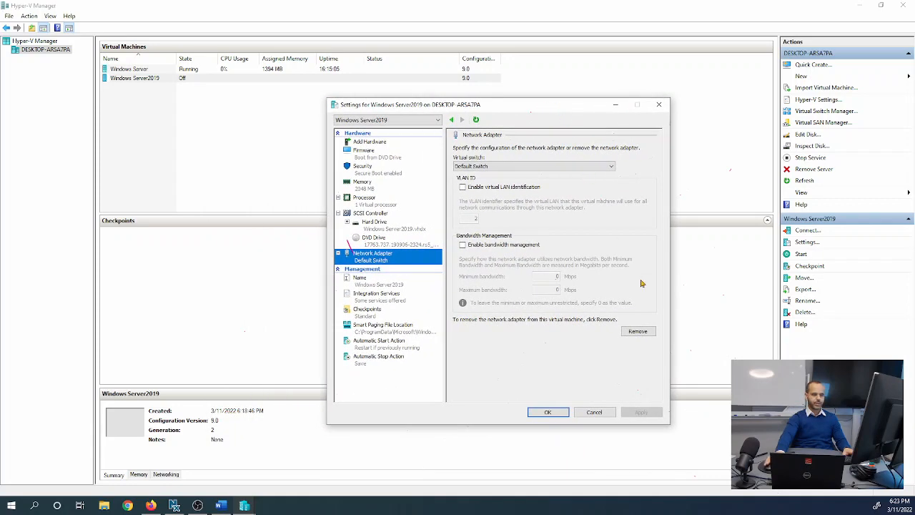
{"action": "mouse_move", "coordinate": [356, 245]}
{"action": "left_mouse_down"}
{"action": "mouse_move", "coordinate": [349, 252]}
{"action": "mouse_move", "coordinate": [353, 238]}
{"action": "left_mouse_up"}
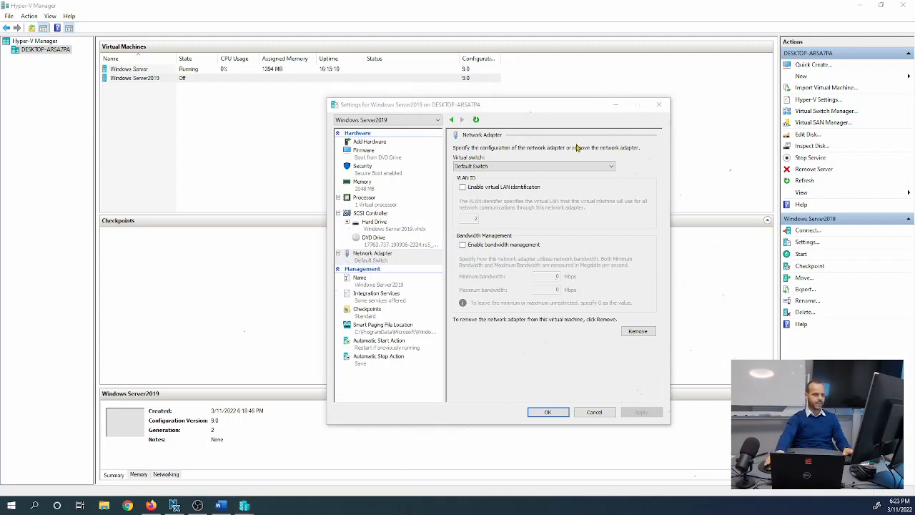
{"action": "left_click_drag", "start_coordinate": [565, 109], "coordinate": [485, 116]}
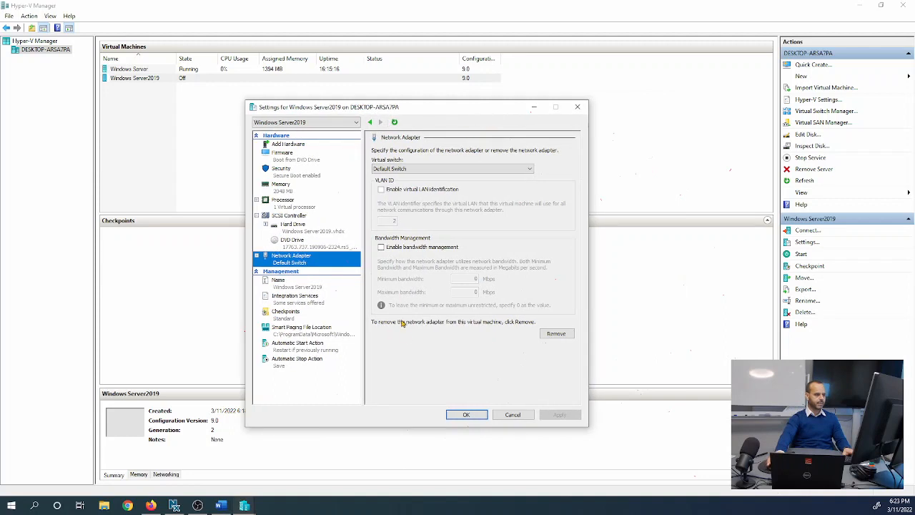
Step: Review the properties of the Private and Default Switch virtual switches in the Virtual Switch Manager, and close it
{"action": "left_click", "coordinate": [53, 52]}
{"action": "right_click", "coordinate": [53, 51]}
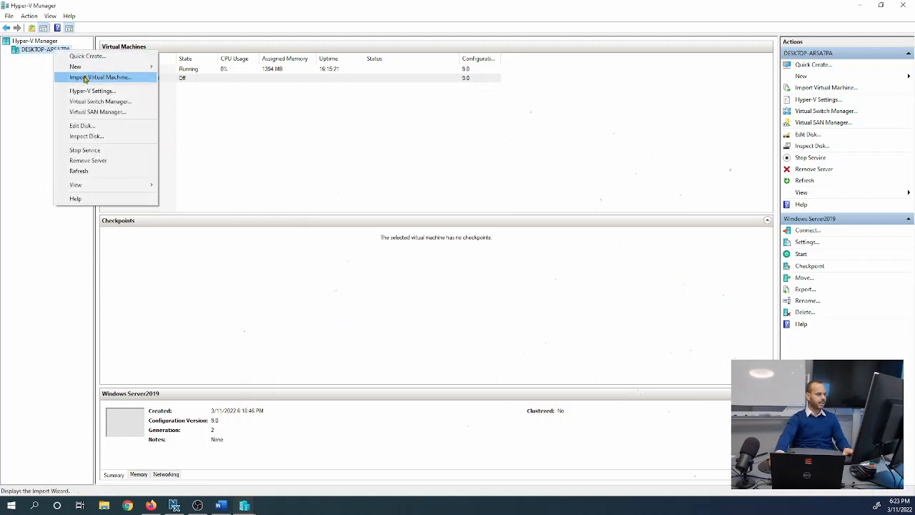
{"action": "left_click", "coordinate": [85, 101]}
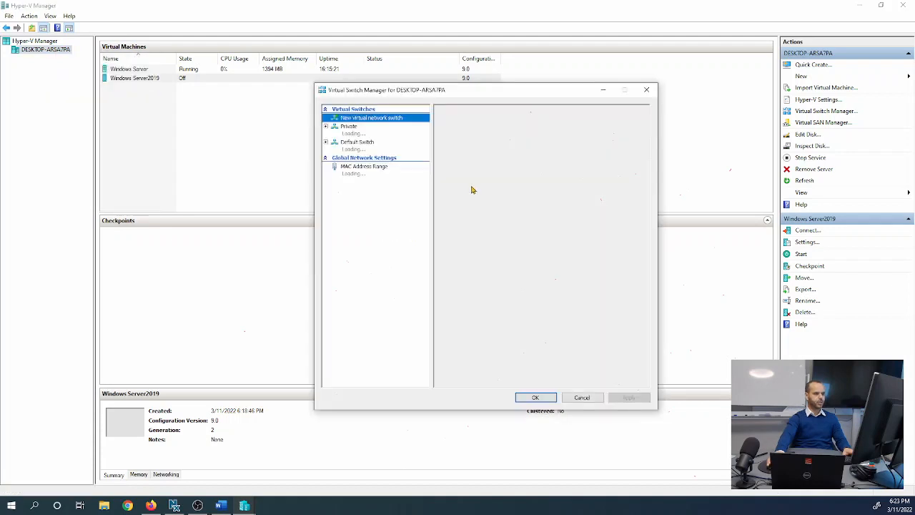
{"action": "left_click", "coordinate": [350, 133]}
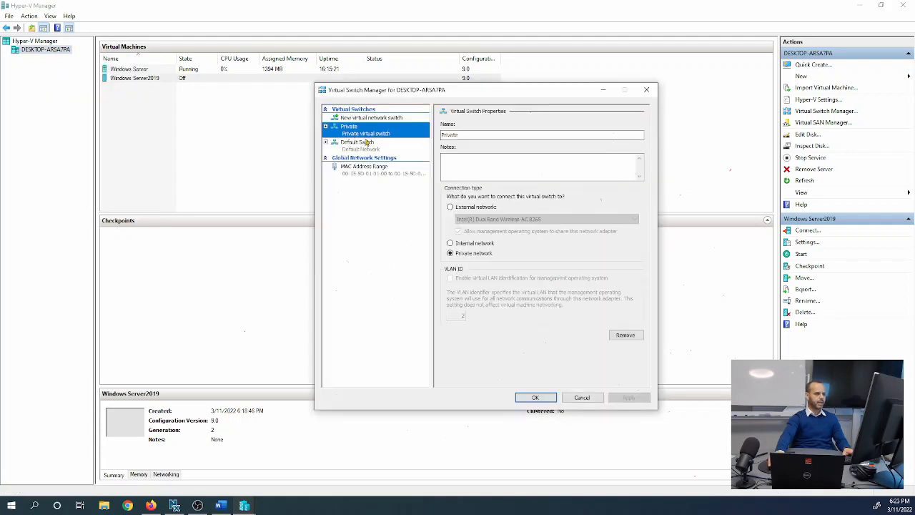
{"action": "left_click", "coordinate": [359, 146]}
{"action": "left_click", "coordinate": [353, 144]}
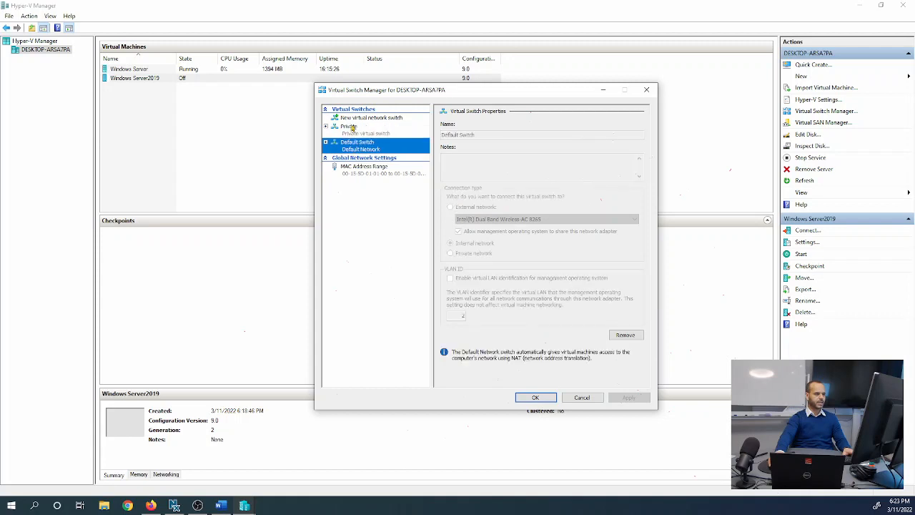
{"action": "left_click", "coordinate": [352, 133]}
{"action": "left_click", "coordinate": [363, 145]}
{"action": "left_click", "coordinate": [648, 88]}
Step: Add a second network adapter to the Windows Server2019 virtual machine, connected to the Private virtual switch, and save the settings
{"action": "right_click", "coordinate": [241, 77]}
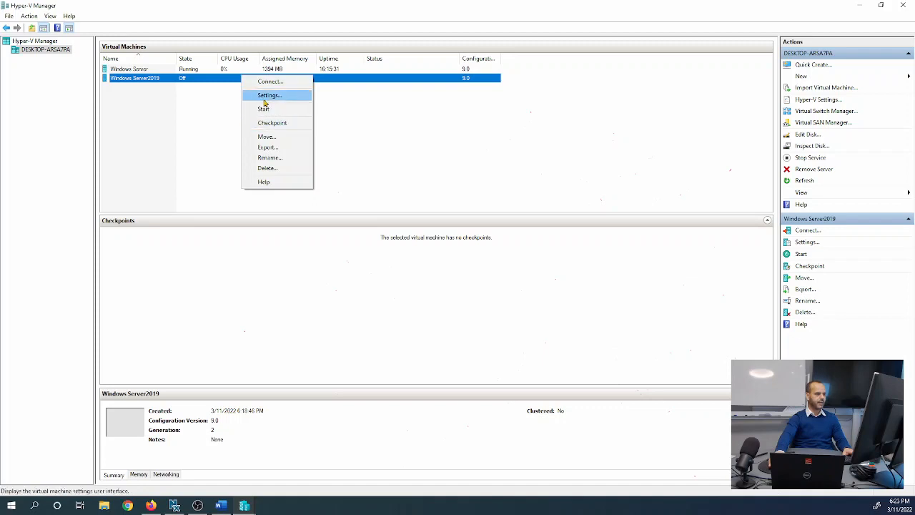
{"action": "left_click", "coordinate": [264, 95]}
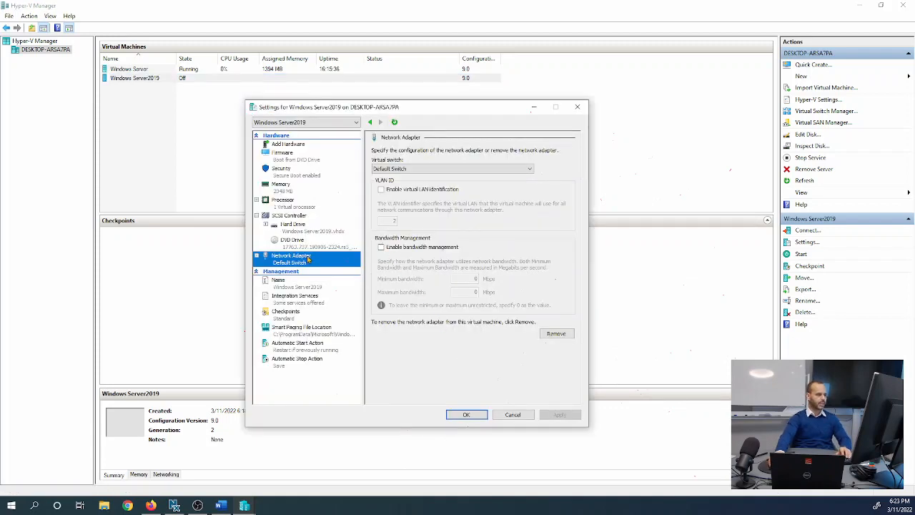
{"action": "left_click", "coordinate": [290, 144]}
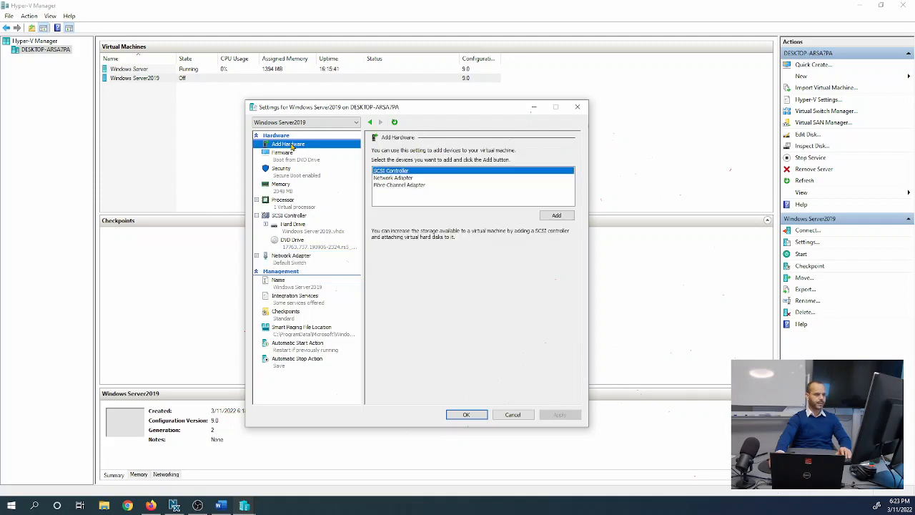
{"action": "left_click", "coordinate": [392, 178]}
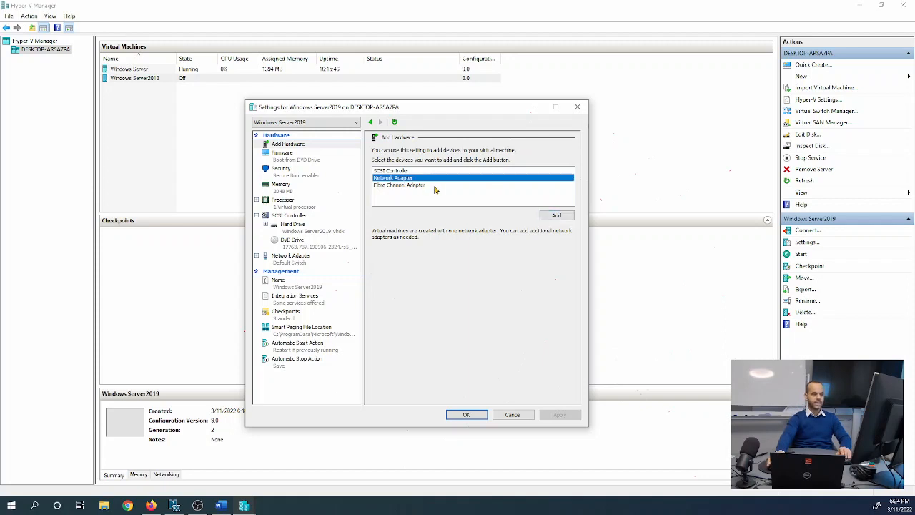
{"action": "left_click", "coordinate": [557, 215]}
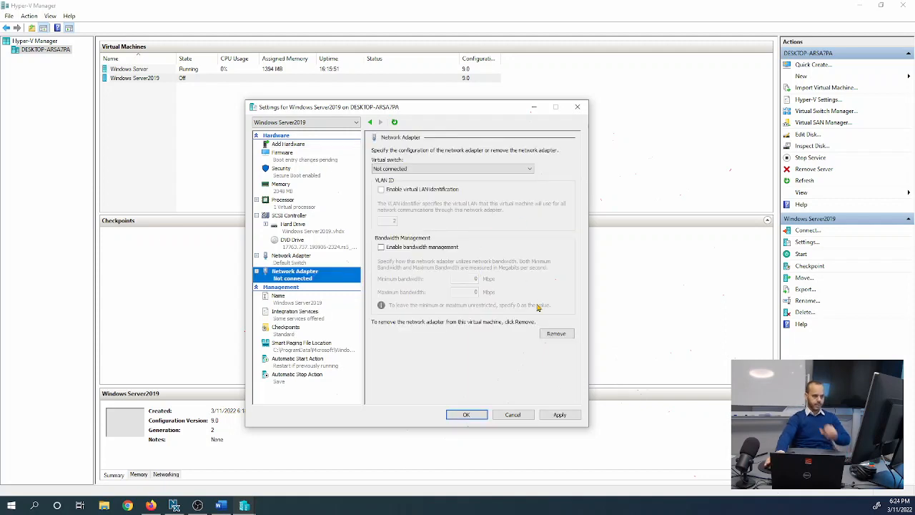
{"action": "left_click", "coordinate": [530, 170]}
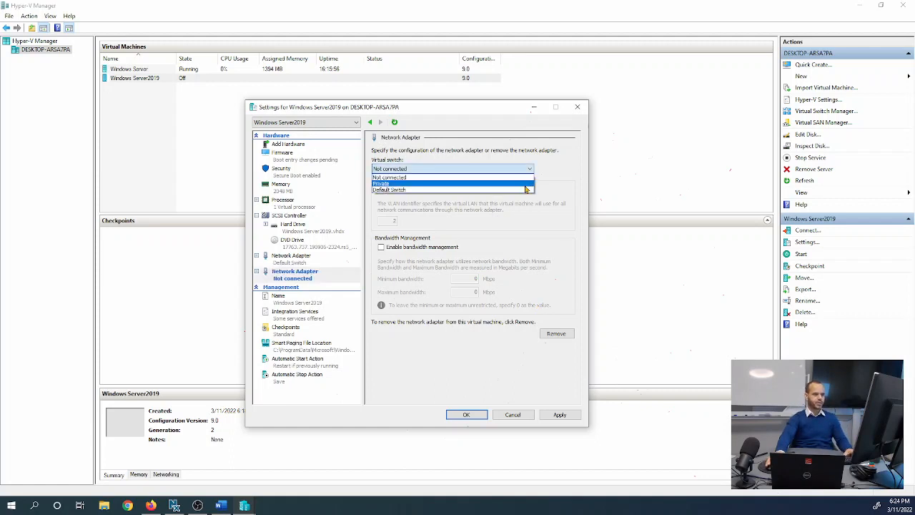
{"action": "left_click", "coordinate": [526, 184]}
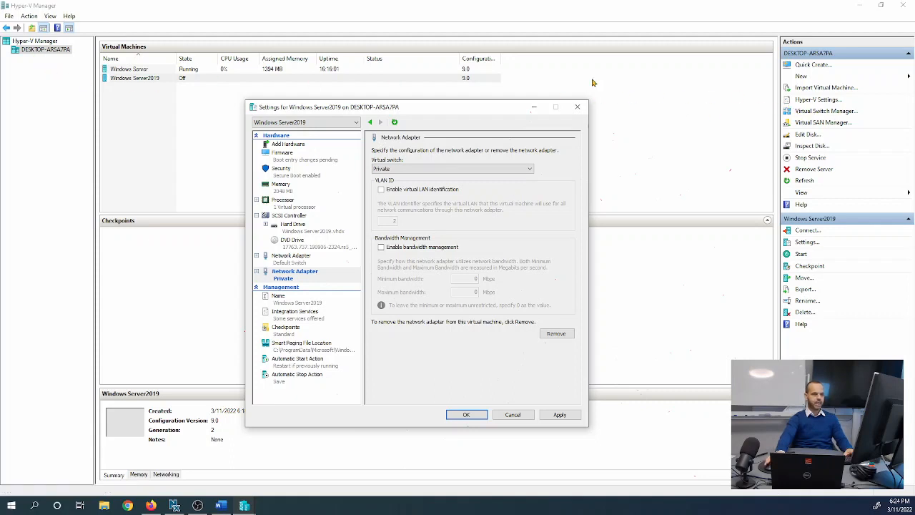
{"action": "left_click", "coordinate": [464, 415]}
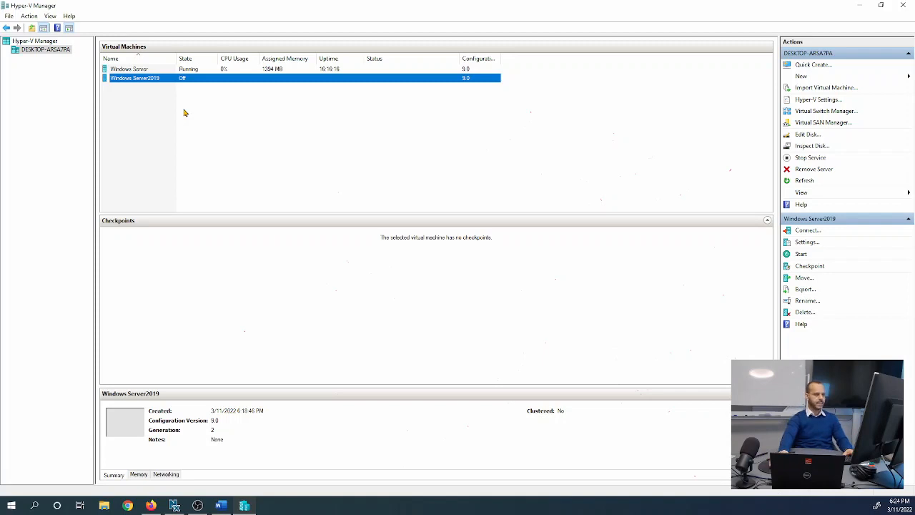
Step: Start the Windows Server2019 virtual machine and connect to its console
{"action": "right_click", "coordinate": [181, 83]}
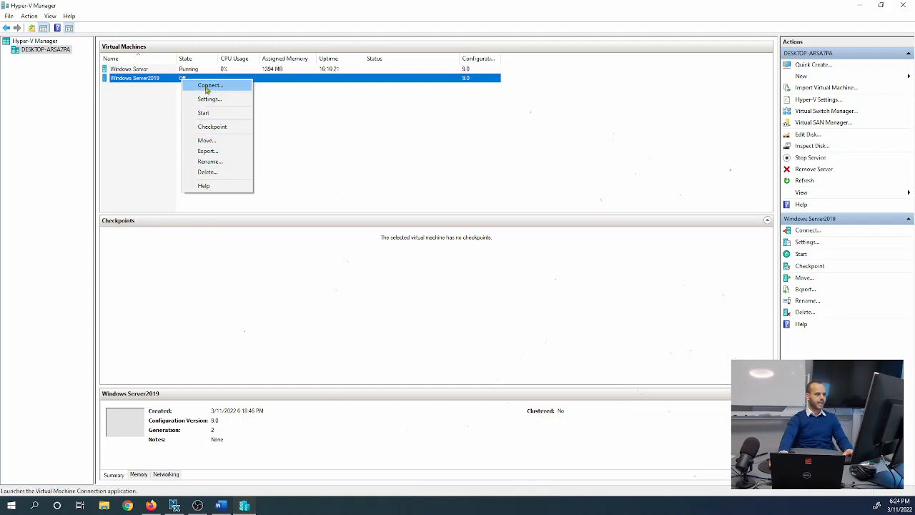
{"action": "left_click", "coordinate": [203, 113]}
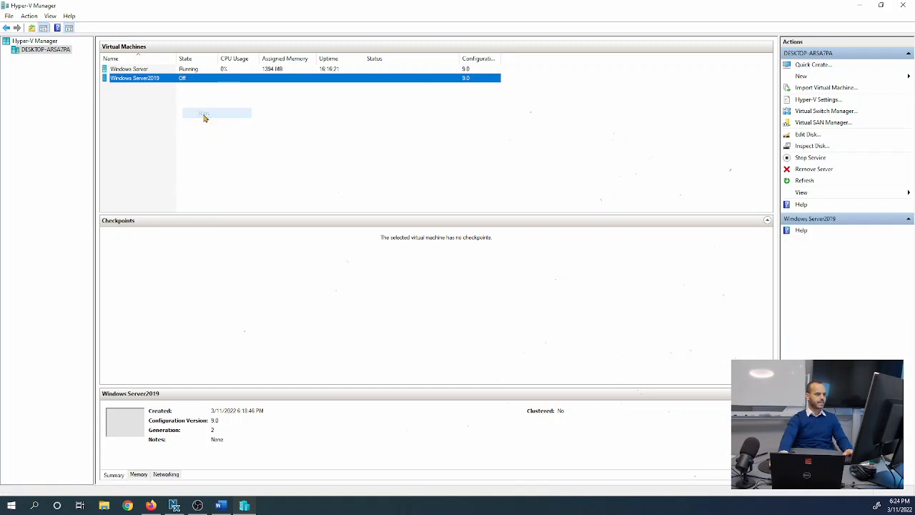
{"action": "right_click", "coordinate": [227, 80]}
{"action": "left_click", "coordinate": [256, 85]}
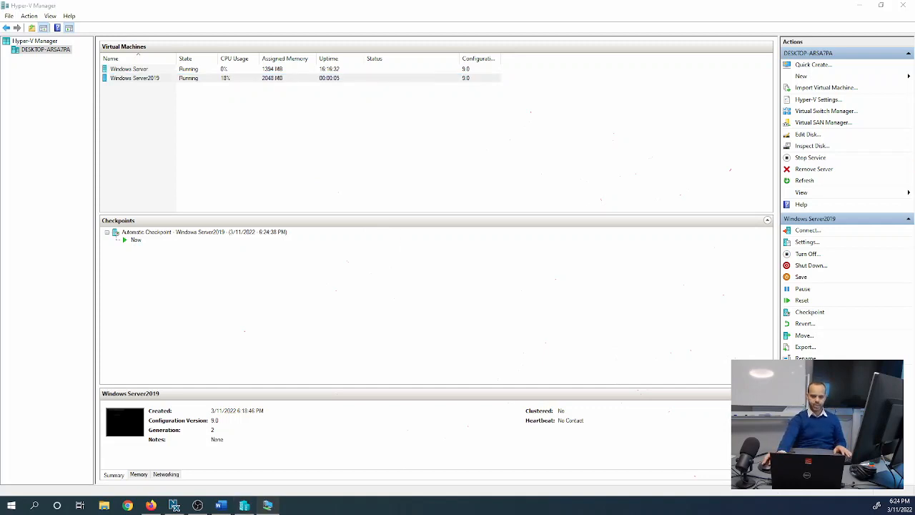
{"action": "left_click_drag", "start_coordinate": [914, 36], "coordinate": [158, 3]}
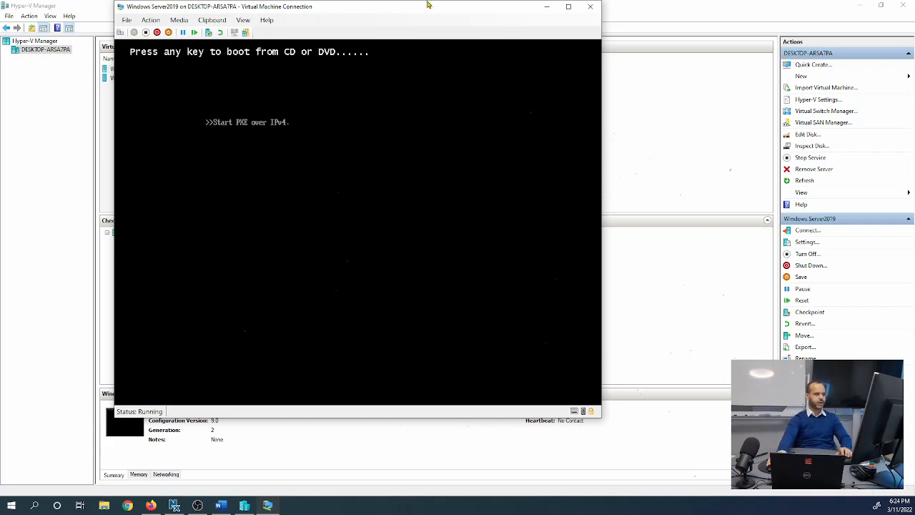
{"action": "left_click_drag", "start_coordinate": [427, 8], "coordinate": [418, 54]}
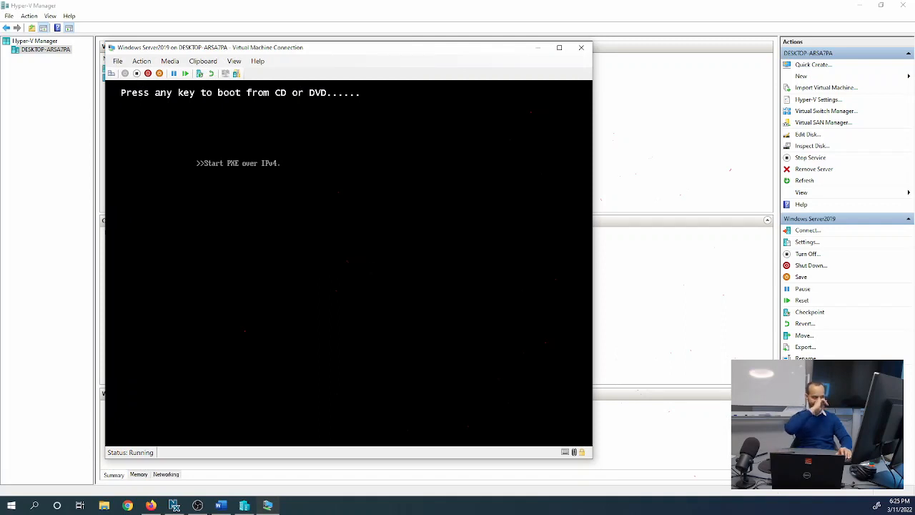
Step: Reset the Windows Server2019 virtual machine and boot it from the installation DVD
{"action": "left_click", "coordinate": [185, 74]}
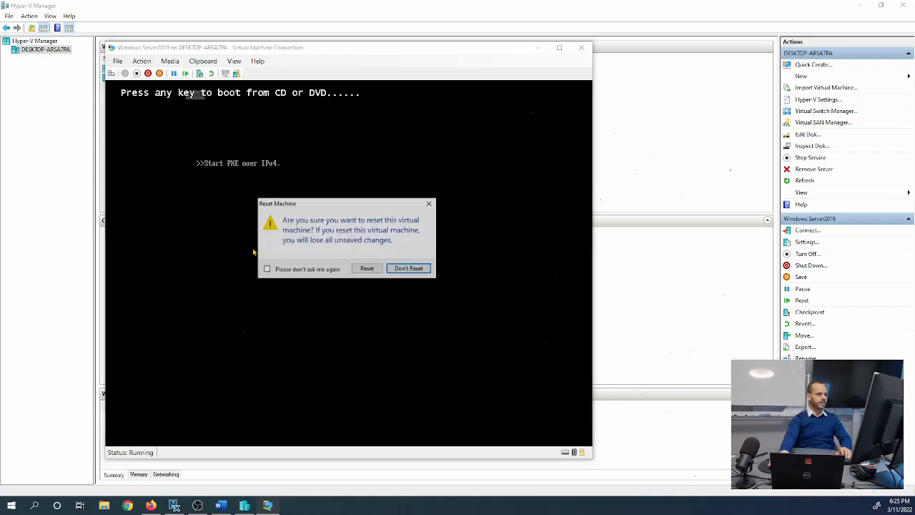
{"action": "left_click", "coordinate": [369, 269]}
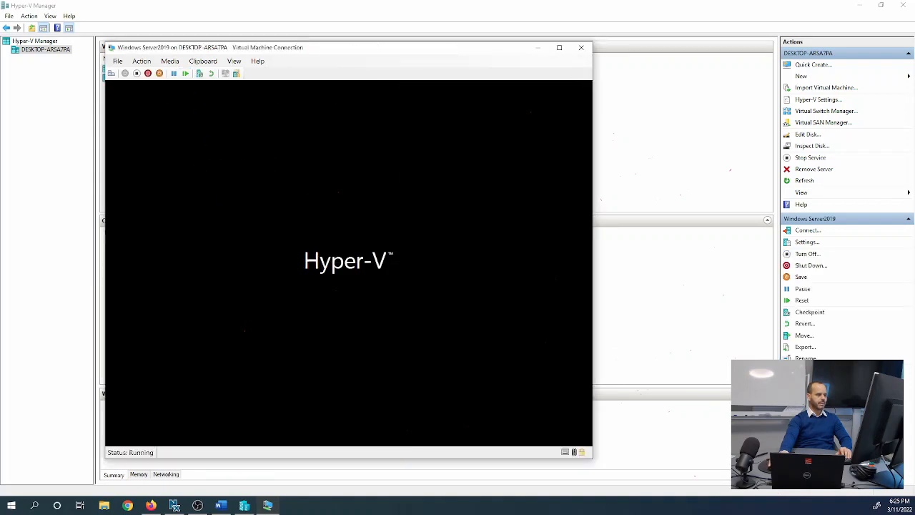
{"action": "key", "text": "Return"}
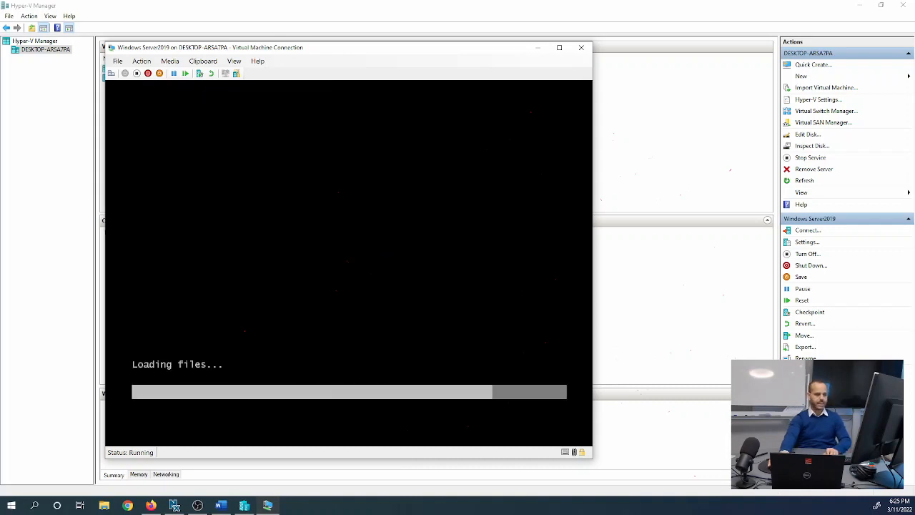
{"action": "left_click_drag", "start_coordinate": [392, 56], "coordinate": [474, 37]}
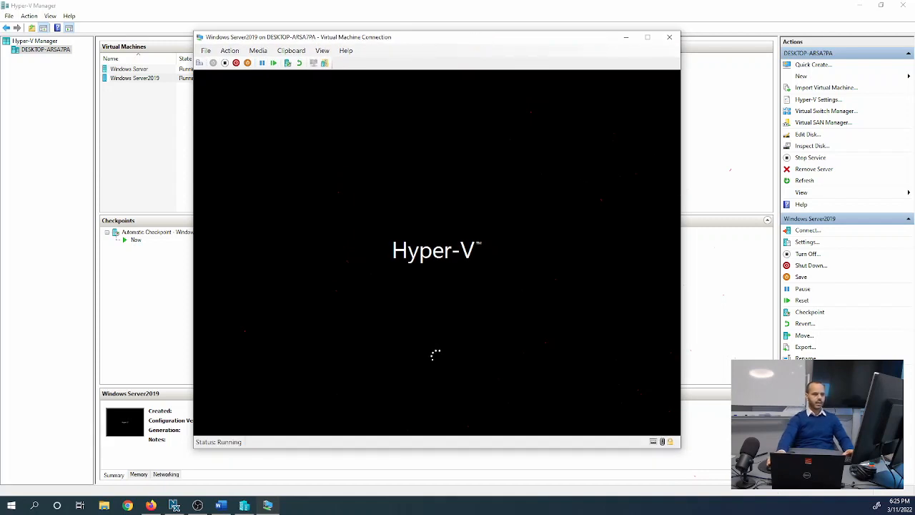
{"action": "left_click_drag", "start_coordinate": [534, 44], "coordinate": [450, 47]}
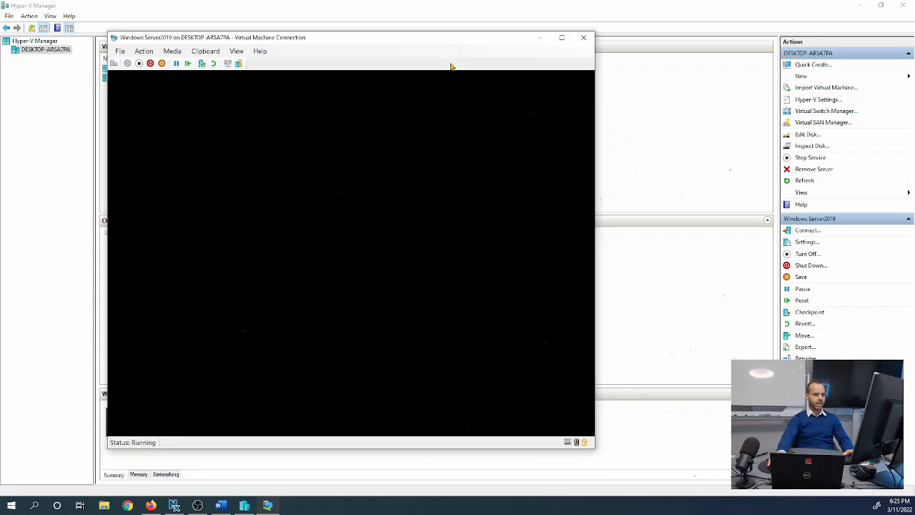
{"action": "left_click_drag", "start_coordinate": [449, 41], "coordinate": [451, 48]}
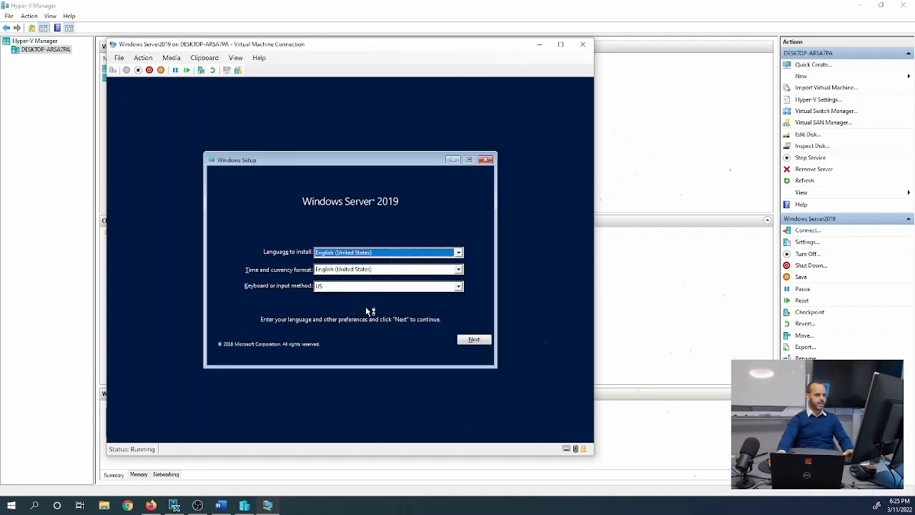
Step: Keep English (United States) and the US keyboard in Windows Setup, and start the Windows Server 2019 installation
{"action": "left_click", "coordinate": [479, 342]}
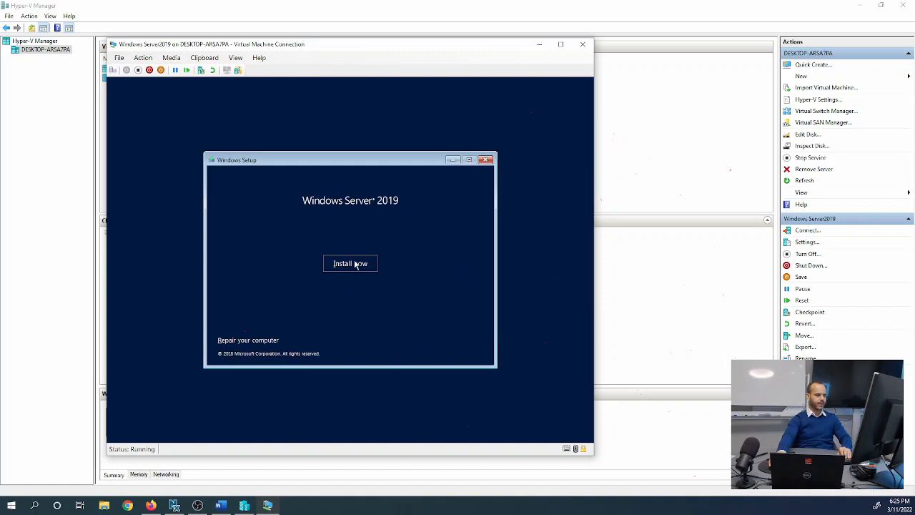
{"action": "left_click", "coordinate": [356, 264]}
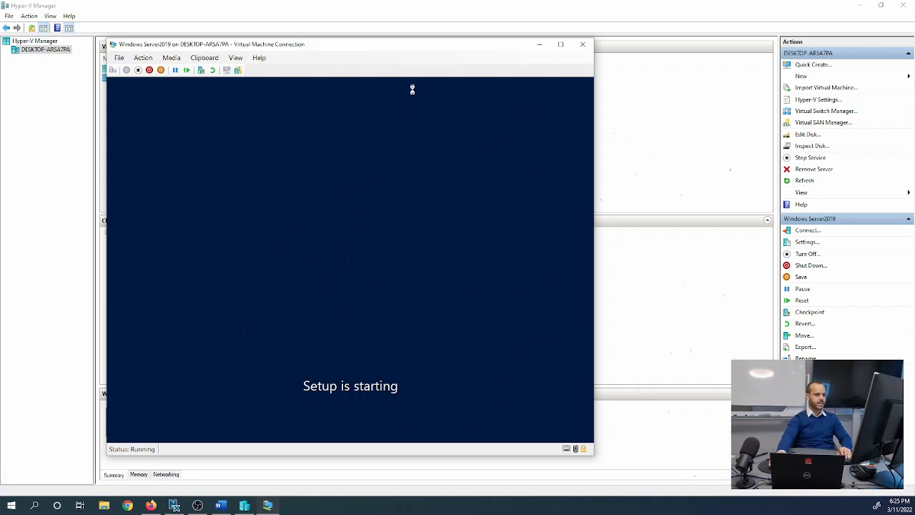
{"action": "left_click_drag", "start_coordinate": [388, 50], "coordinate": [391, 43]}
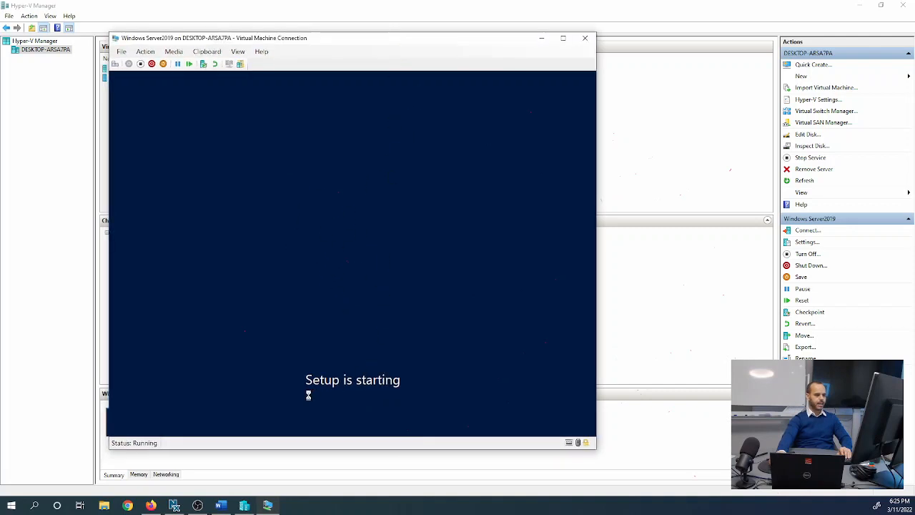
{"action": "left_click_drag", "start_coordinate": [465, 44], "coordinate": [473, 74]}
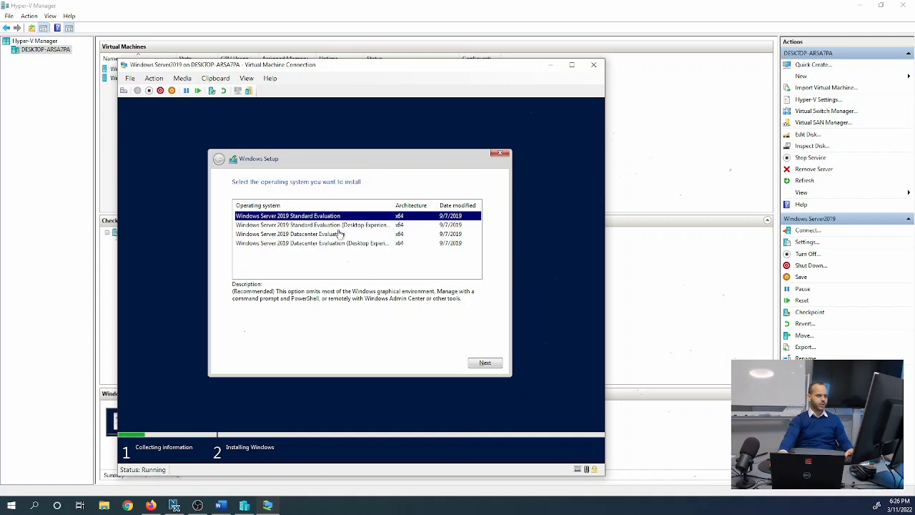
Step: Choose Windows Server 2019 Standard Evaluation (Desktop Experience) as the operating system to install
{"action": "left_click", "coordinate": [297, 225]}
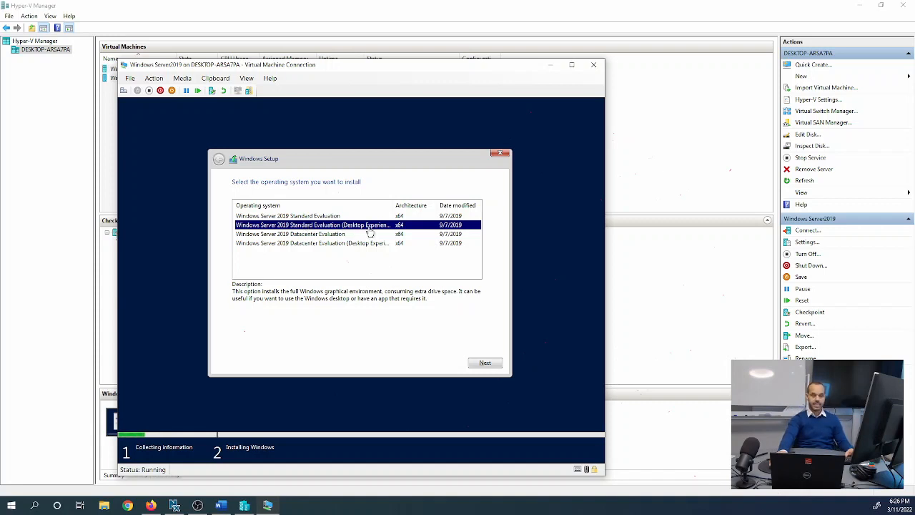
{"action": "left_click", "coordinate": [317, 217]}
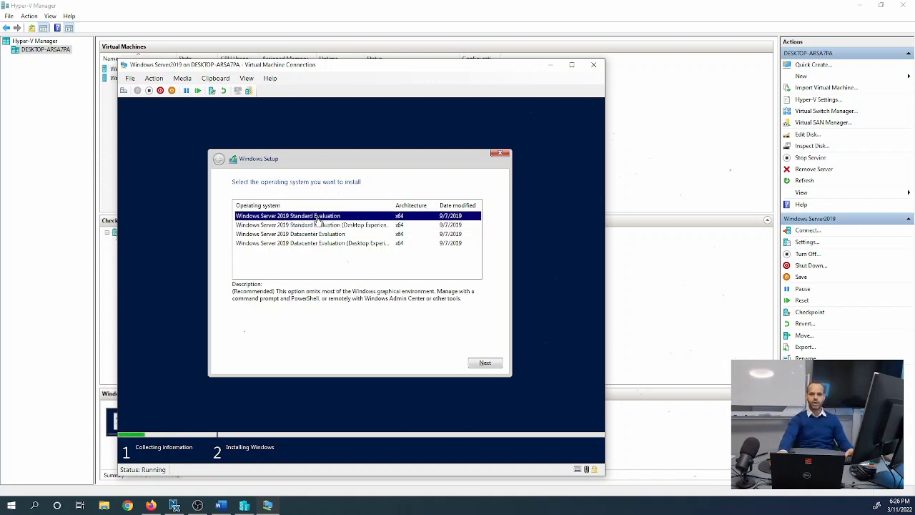
{"action": "left_click", "coordinate": [318, 226]}
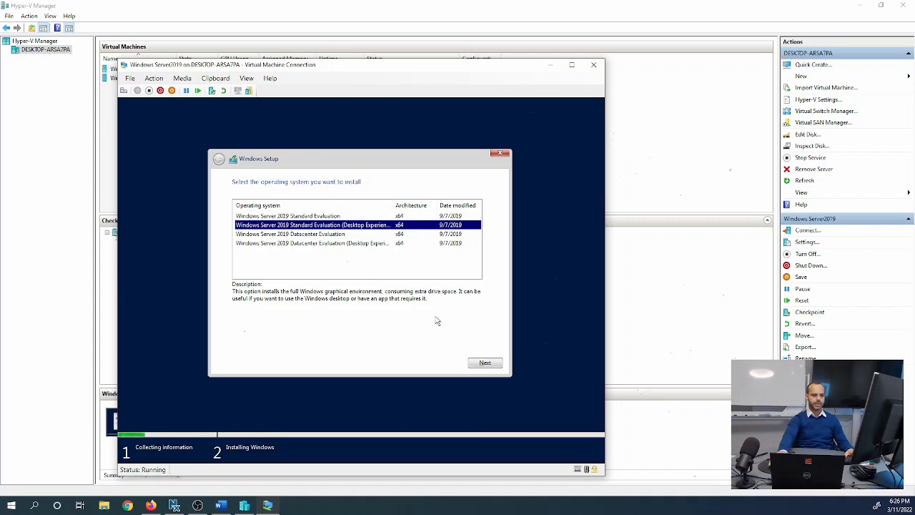
{"action": "left_click", "coordinate": [488, 364]}
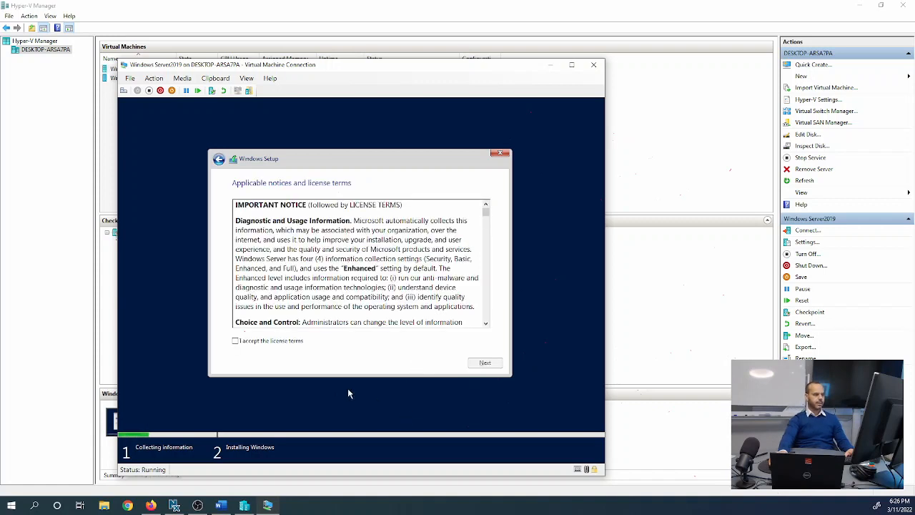
Step: Accept the license terms and start a custom Windows-only installation on Drive 0 Unallocated Space
{"action": "left_click", "coordinate": [264, 343]}
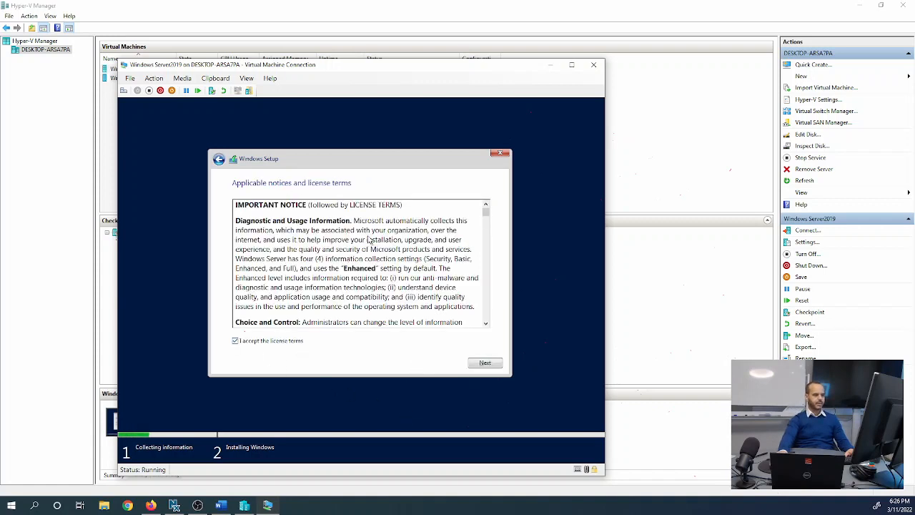
{"action": "left_click", "coordinate": [482, 364]}
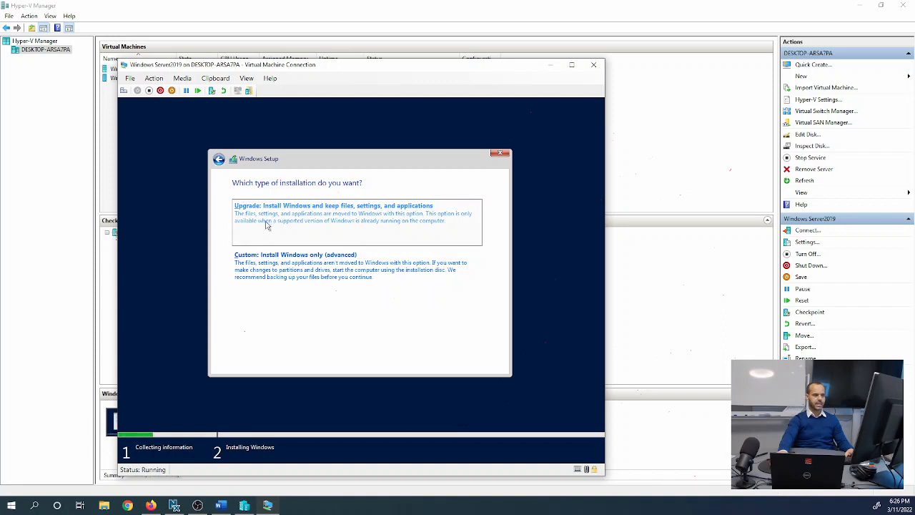
{"action": "left_click", "coordinate": [265, 273]}
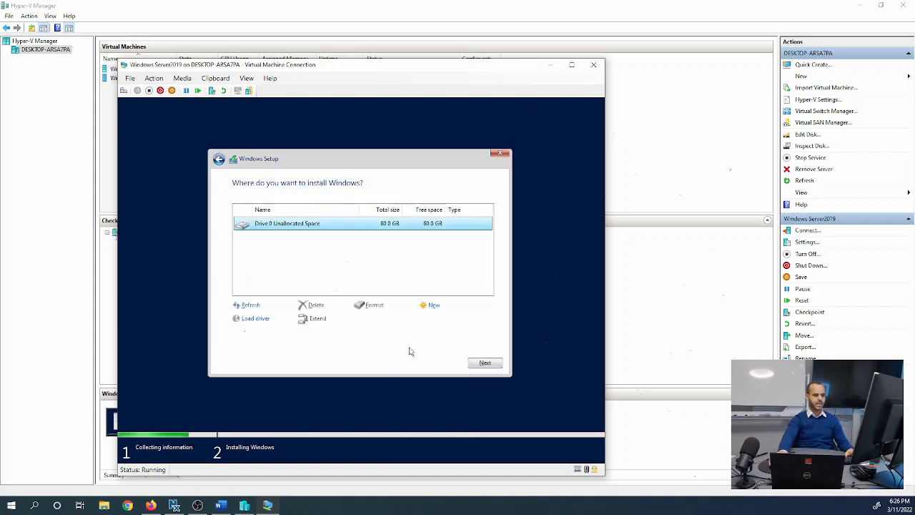
{"action": "left_click", "coordinate": [485, 362]}
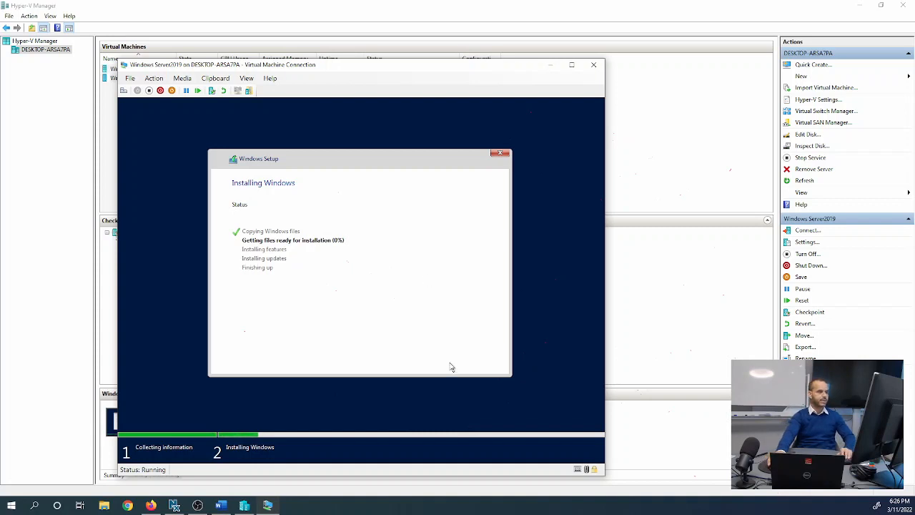
Step: Begin creating a new virtual machine on the DESKTOP-ARSA7PA host and name it Windows 10 Client
{"action": "left_click", "coordinate": [31, 184]}
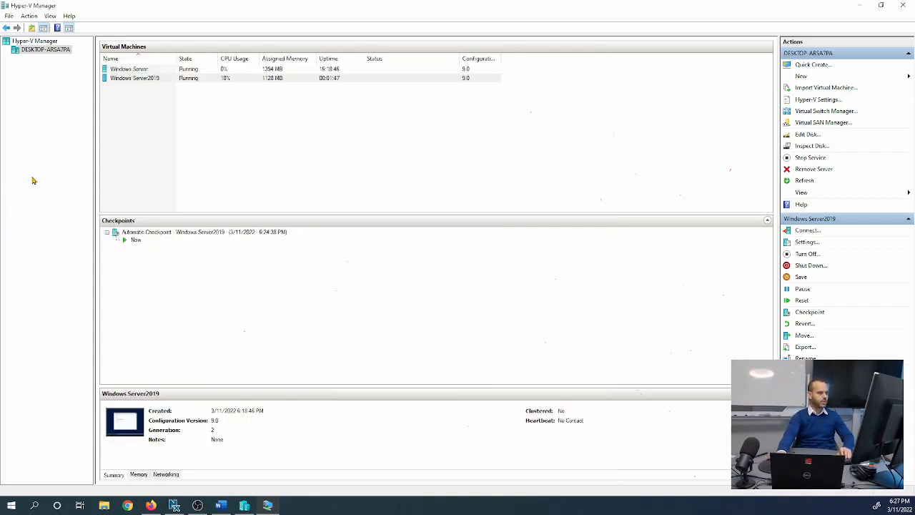
{"action": "right_click", "coordinate": [35, 52]}
{"action": "mouse_move", "coordinate": [72, 66]}
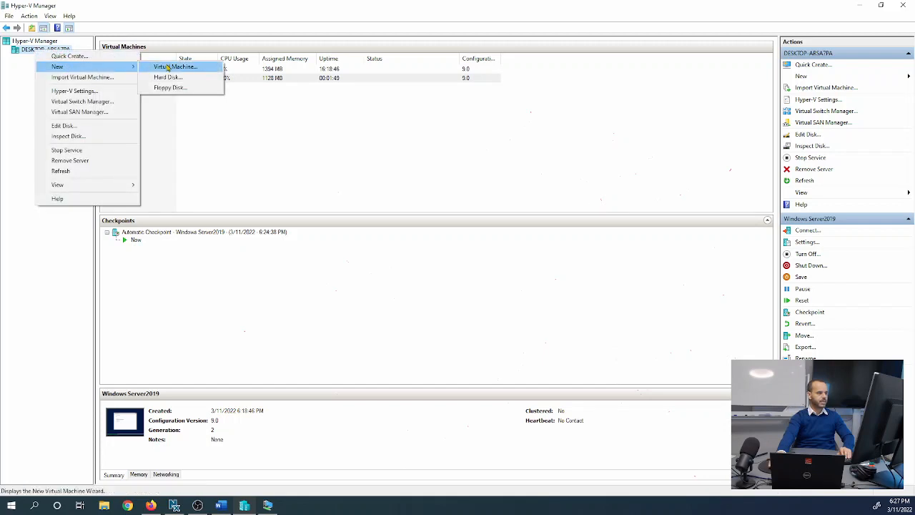
{"action": "left_click", "coordinate": [164, 67]}
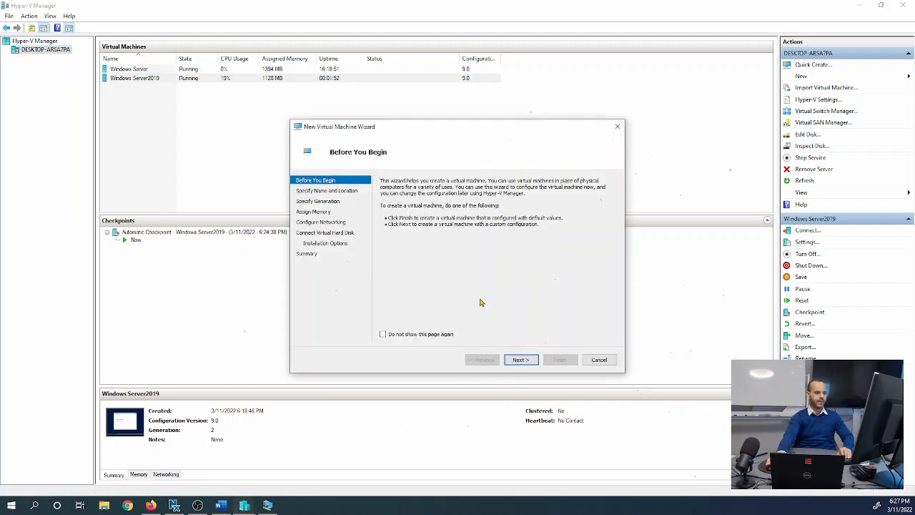
{"action": "left_click", "coordinate": [519, 359]}
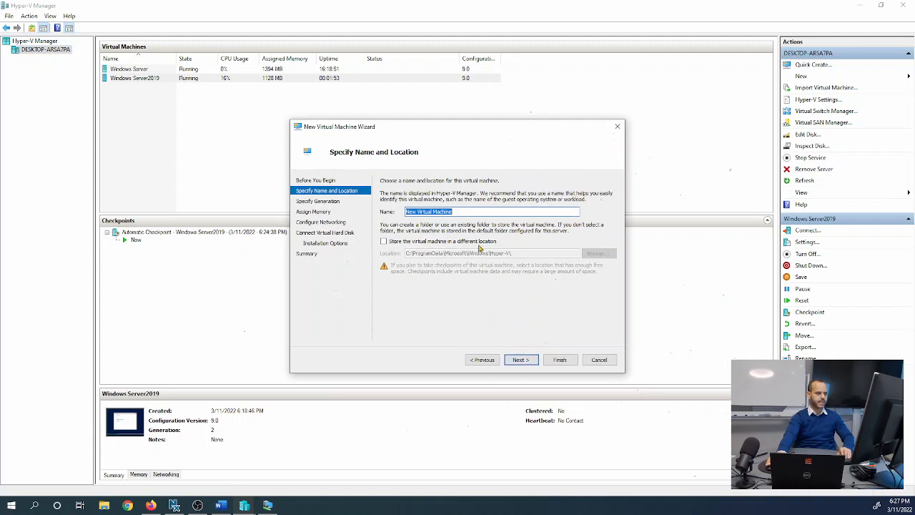
{"action": "key", "text": "BackSpace"}
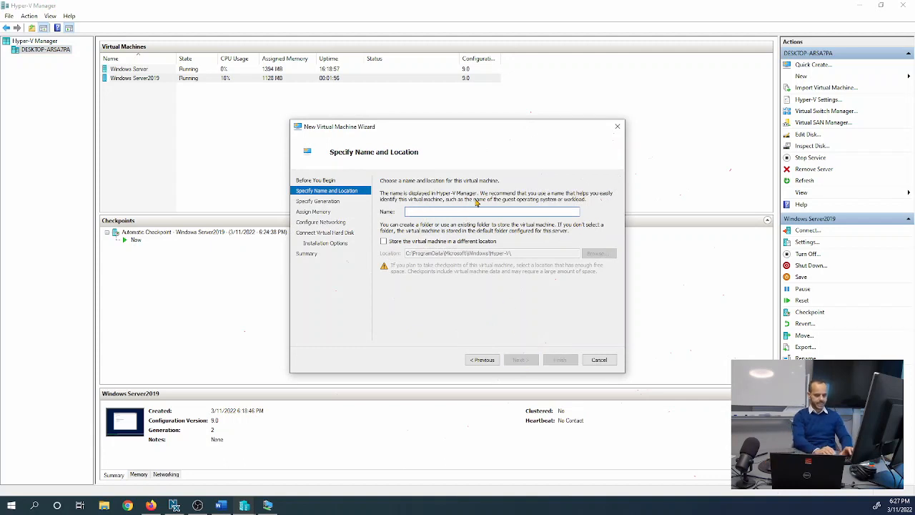
{"action": "type", "text": "Windows 10"}
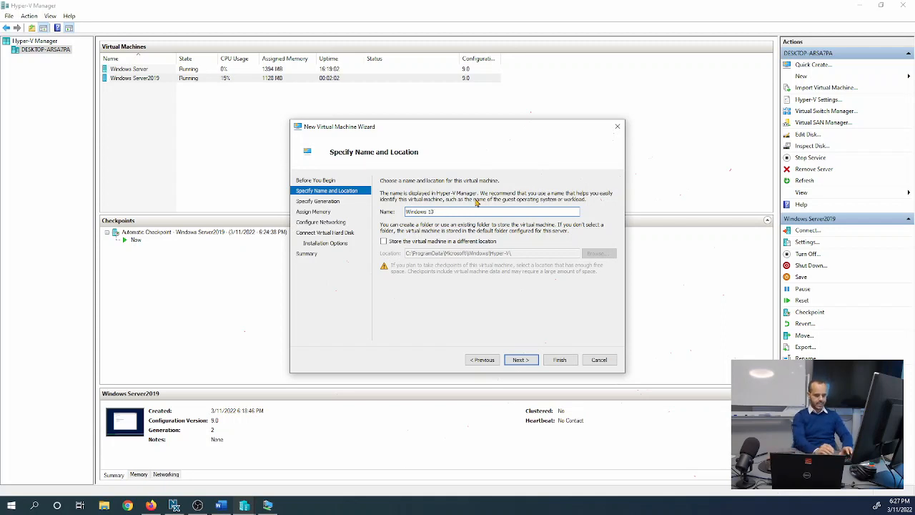
{"action": "type", "text": " Client"}
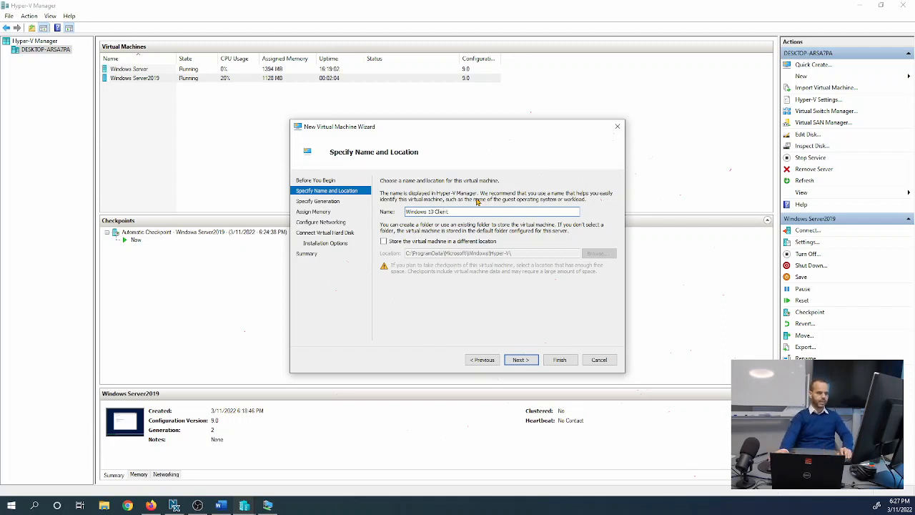
{"action": "left_click", "coordinate": [519, 360]}
Step: Make the new virtual machine Generation 2 and keep 1024 MB of startup memory with Dynamic Memory enabled
{"action": "left_click", "coordinate": [412, 220]}
{"action": "left_click", "coordinate": [520, 360]}
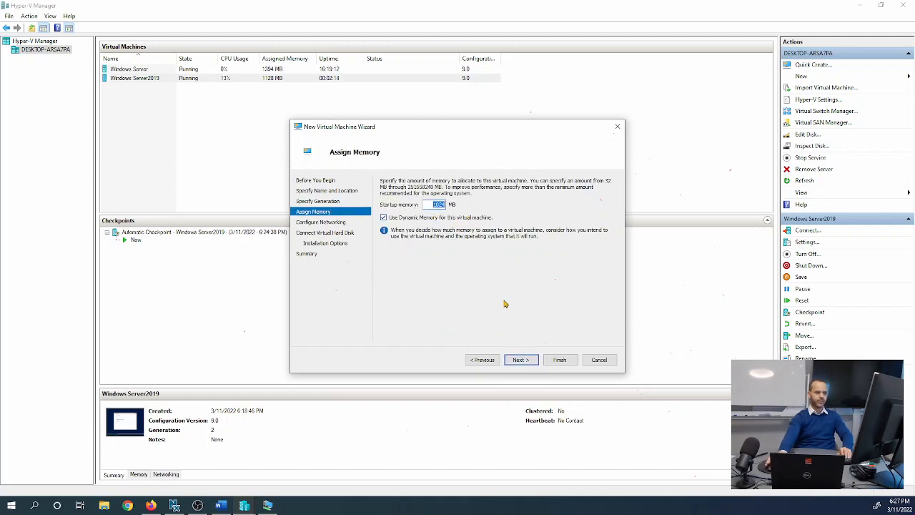
{"action": "left_click", "coordinate": [518, 359]}
Step: Connect the new virtual machine to the Private switch and give it a new 30 GB virtual hard disk
{"action": "left_click", "coordinate": [501, 204]}
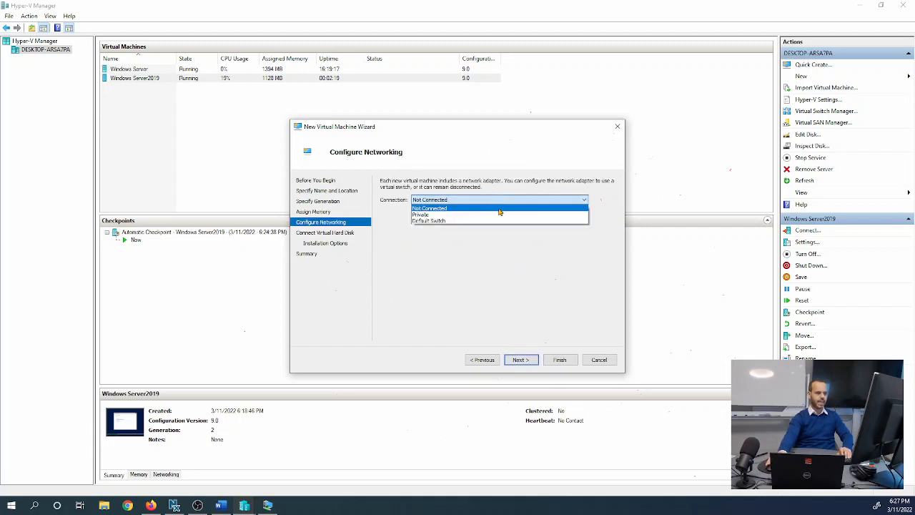
{"action": "left_click", "coordinate": [500, 214]}
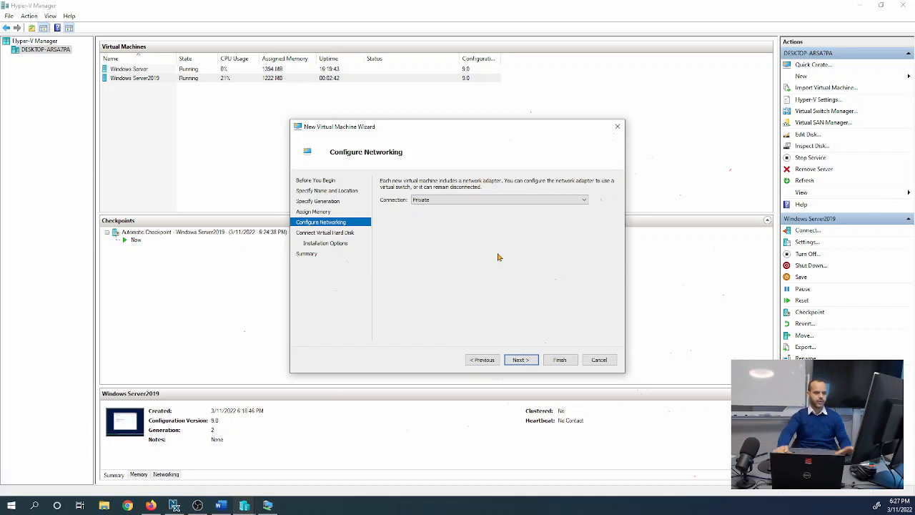
{"action": "left_click", "coordinate": [521, 360]}
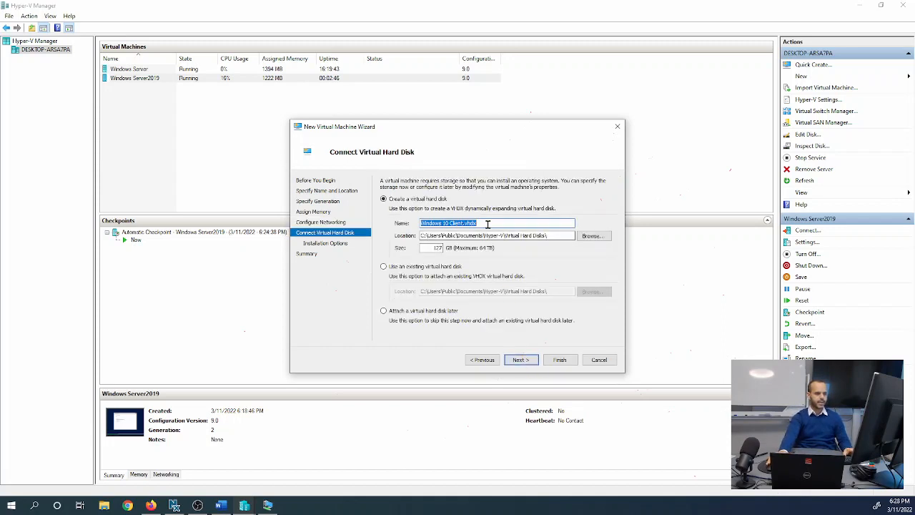
{"action": "double_click", "coordinate": [436, 247]}
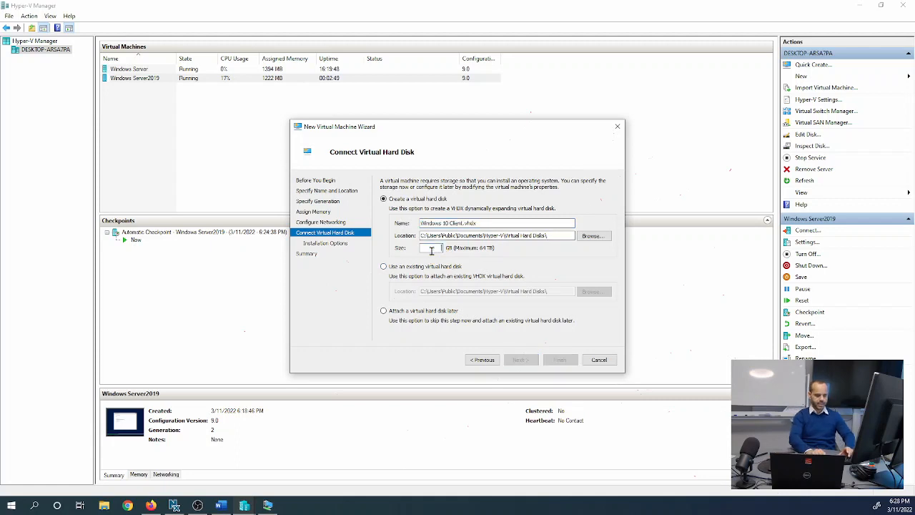
{"action": "type", "text": "30"}
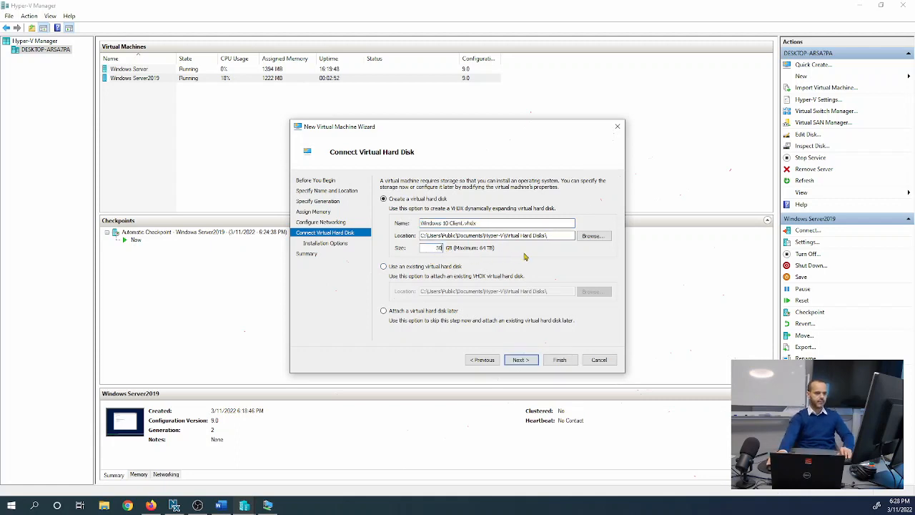
{"action": "left_click", "coordinate": [522, 359]}
Step: Choose the 19044.1288 CLIENTENTERPRISEEVAL ISO from Downloads as the bootable installation image and finish creating the virtual machine
{"action": "left_click", "coordinate": [449, 212]}
{"action": "left_click", "coordinate": [572, 232]}
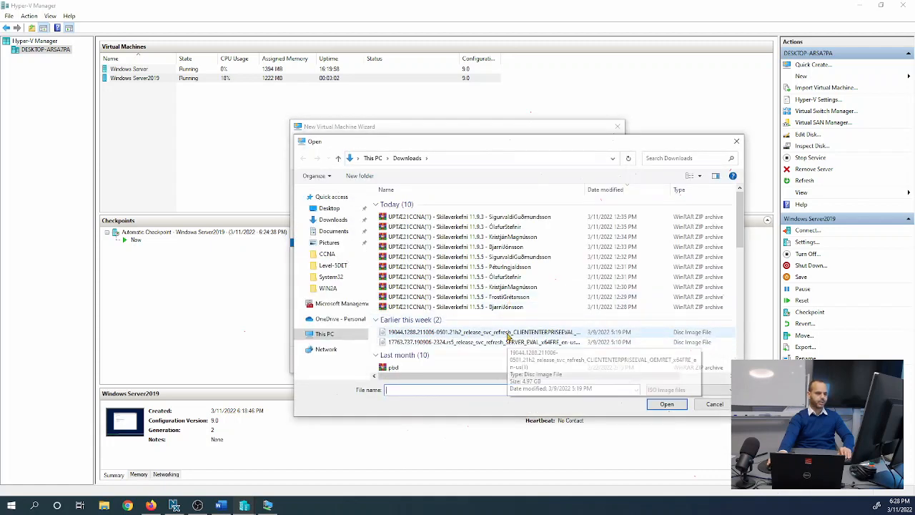
{"action": "left_click", "coordinate": [507, 333]}
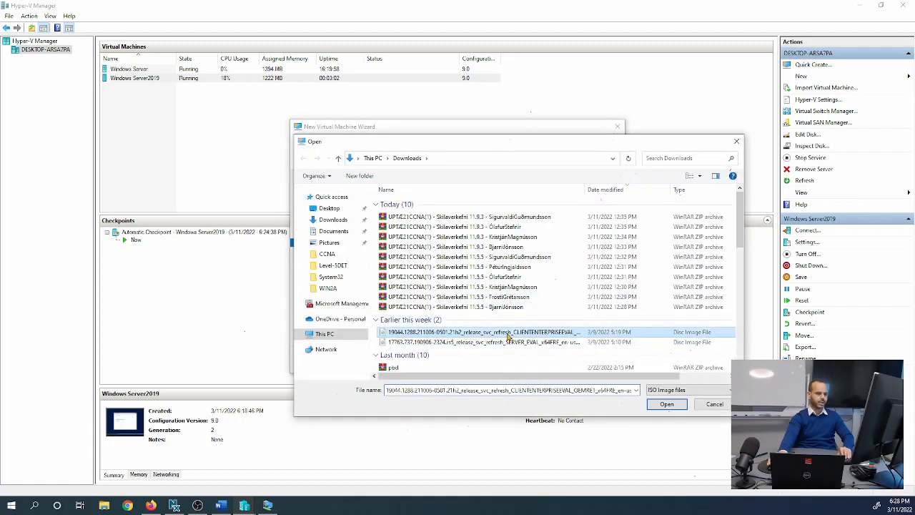
{"action": "left_click", "coordinate": [666, 404]}
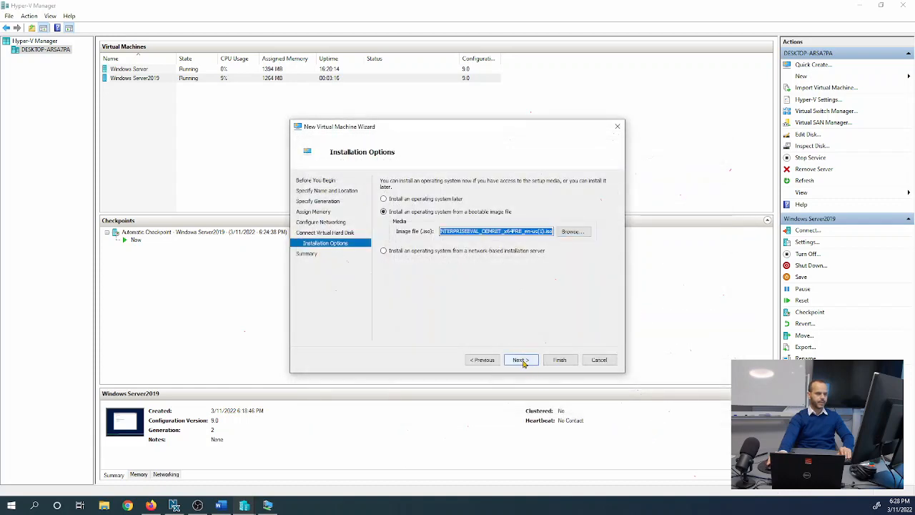
{"action": "left_click", "coordinate": [523, 360]}
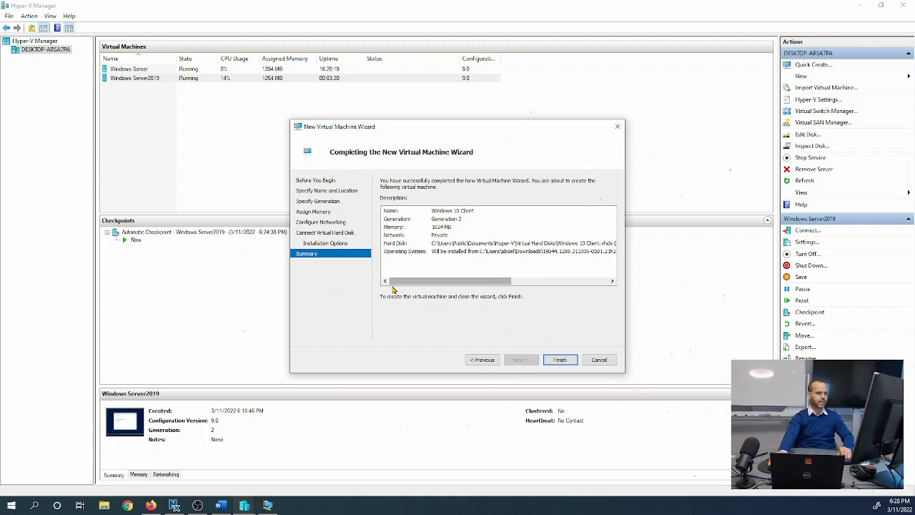
{"action": "left_click", "coordinate": [560, 360]}
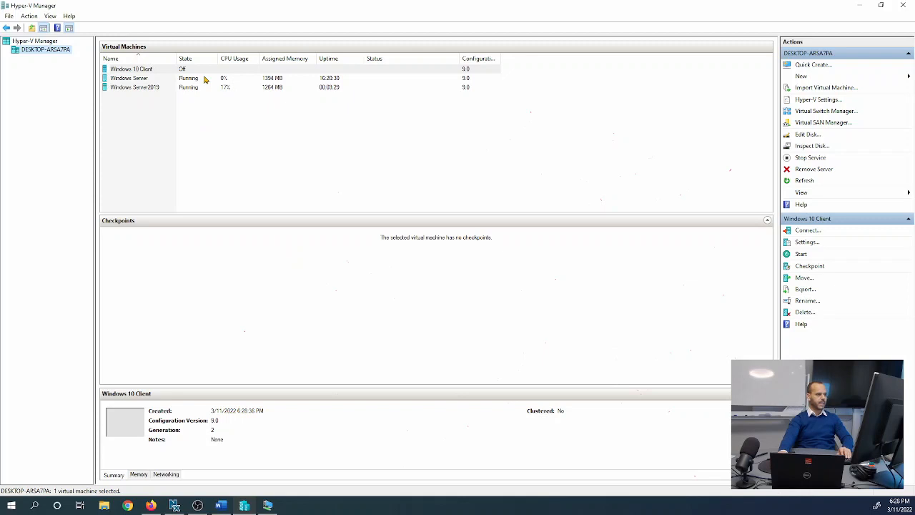
Step: Start the Windows 10 Client virtual machine and connect to it, keeping its console in a window instead of full screen
{"action": "left_click", "coordinate": [181, 71]}
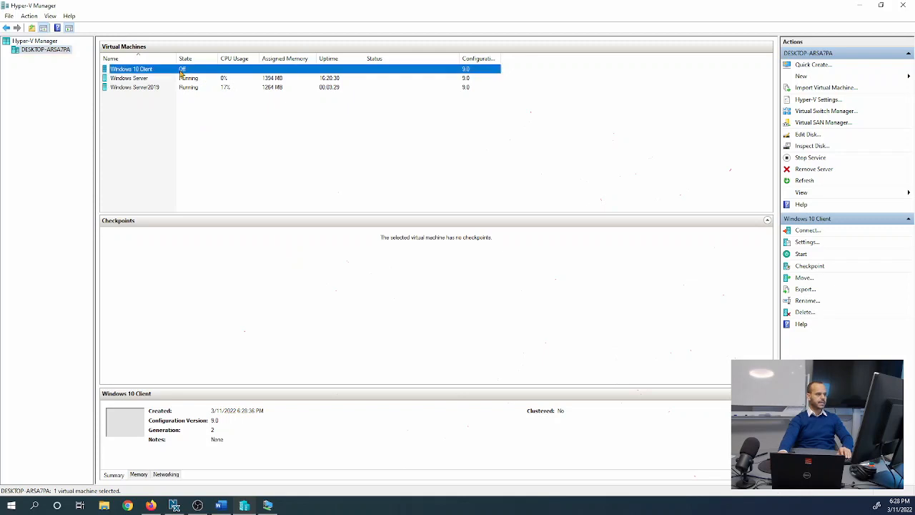
{"action": "right_click", "coordinate": [181, 72]}
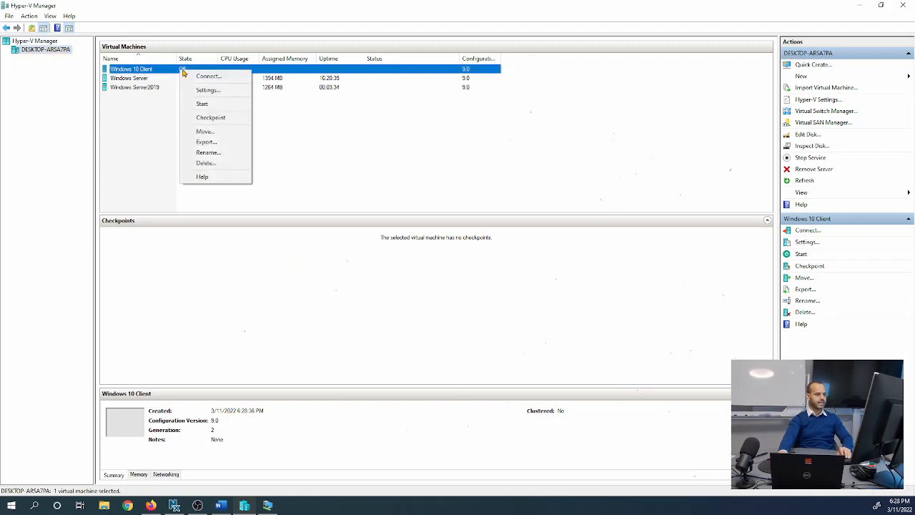
{"action": "left_click", "coordinate": [202, 105]}
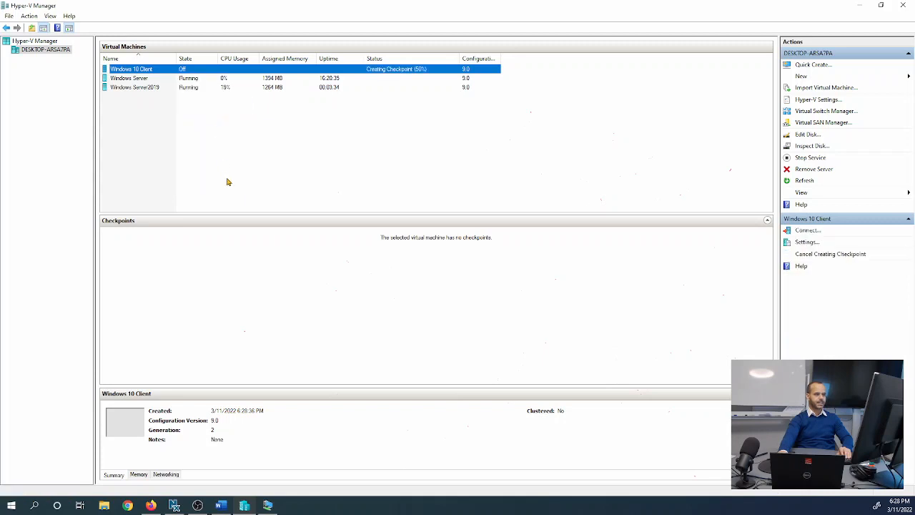
{"action": "right_click", "coordinate": [210, 71]}
{"action": "left_click", "coordinate": [231, 75]}
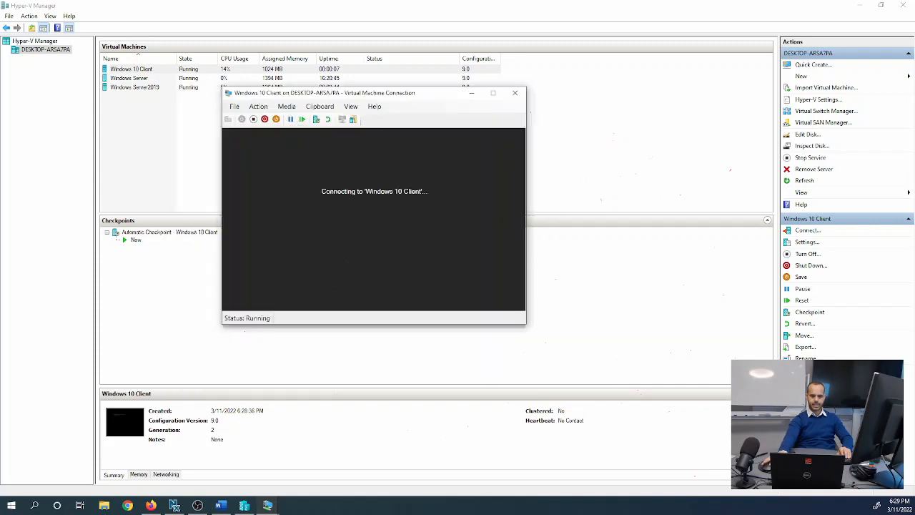
{"action": "left_click", "coordinate": [303, 93]}
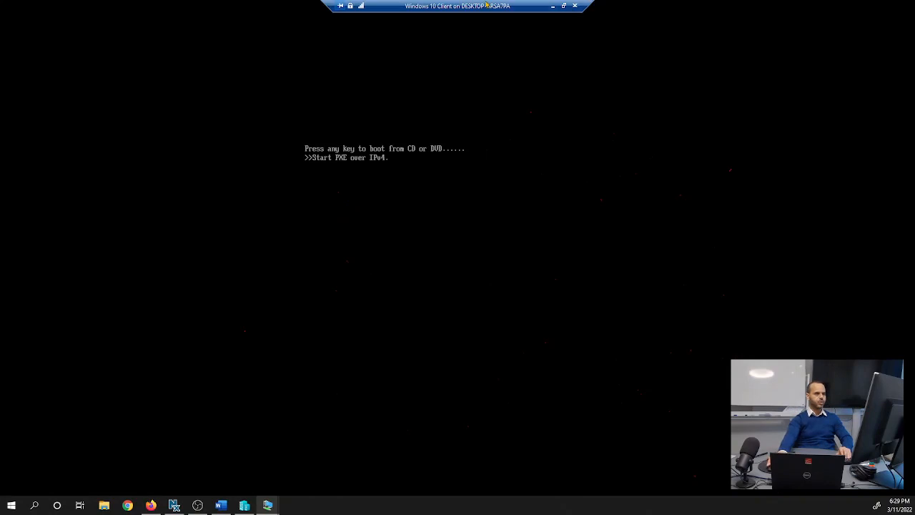
{"action": "left_click", "coordinate": [564, 9]}
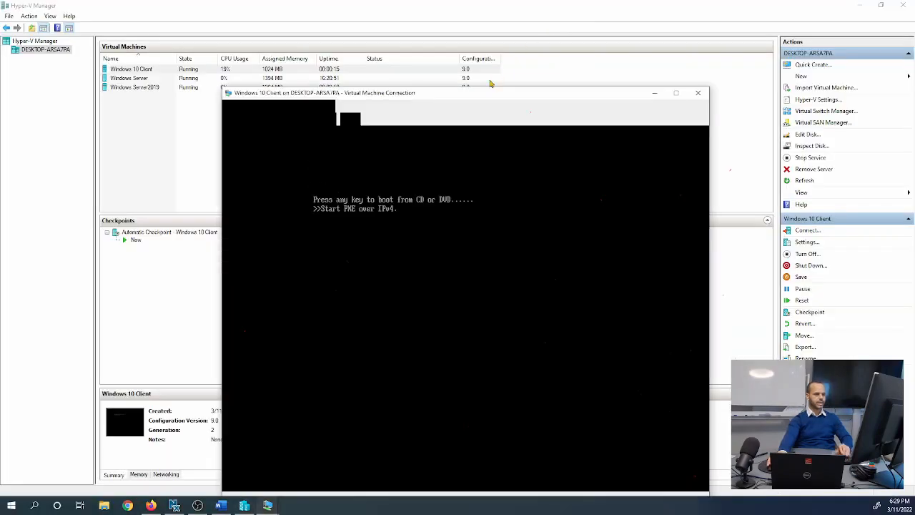
{"action": "left_click_drag", "start_coordinate": [484, 91], "coordinate": [447, 68]}
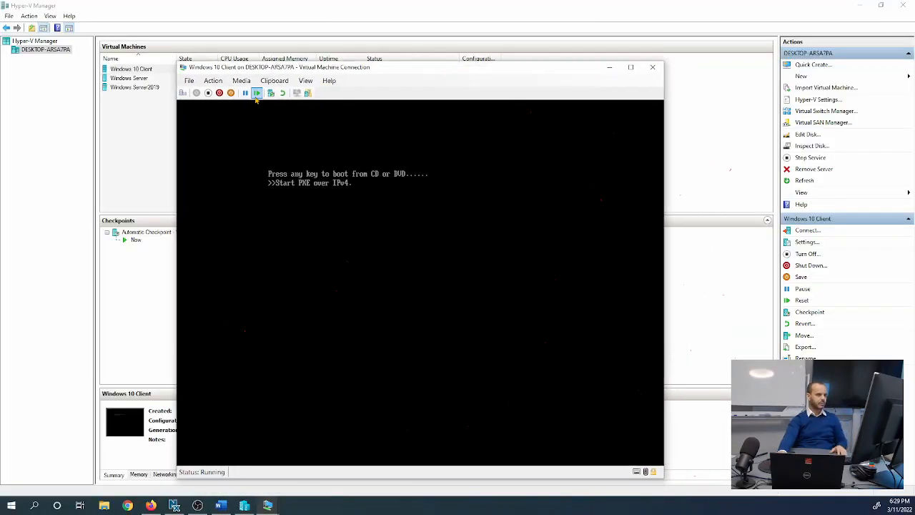
Step: Reset the Windows 10 Client virtual machine and boot it from the installation DVD
{"action": "left_click", "coordinate": [257, 93]}
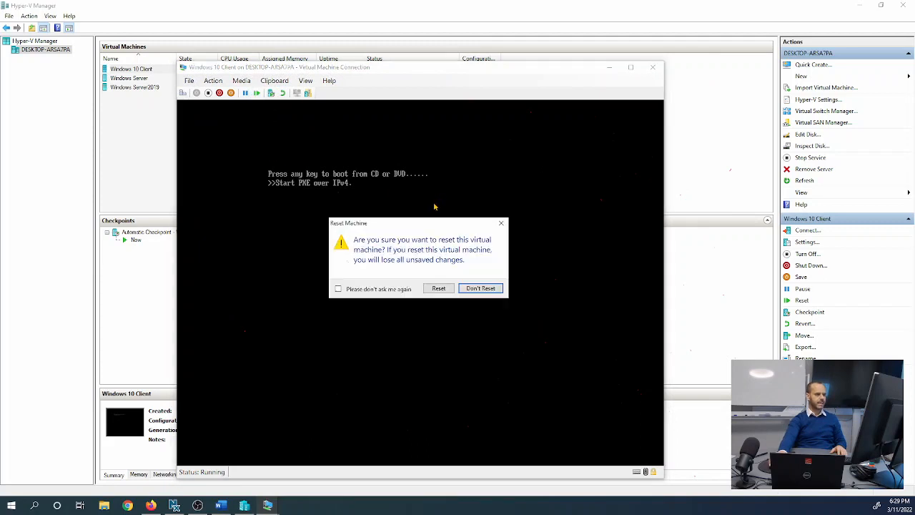
{"action": "left_click", "coordinate": [439, 288]}
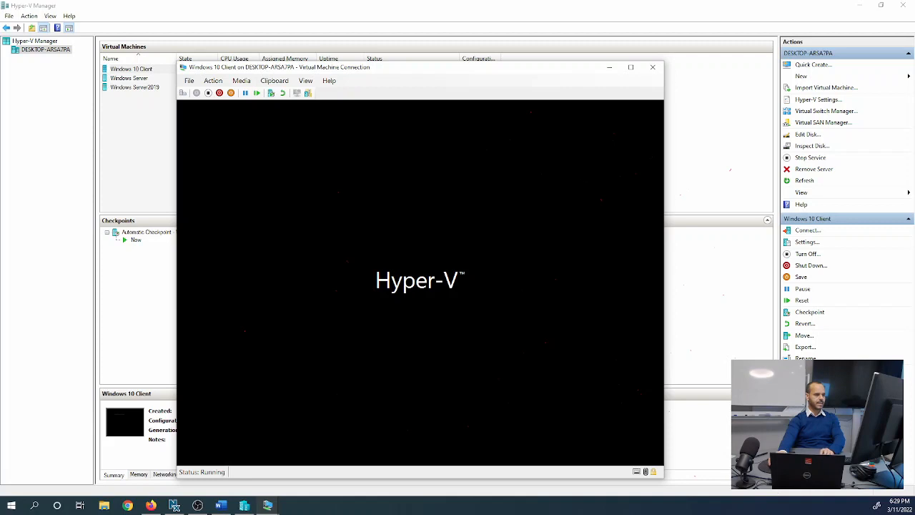
{"action": "left_click_drag", "start_coordinate": [496, 69], "coordinate": [489, 52]}
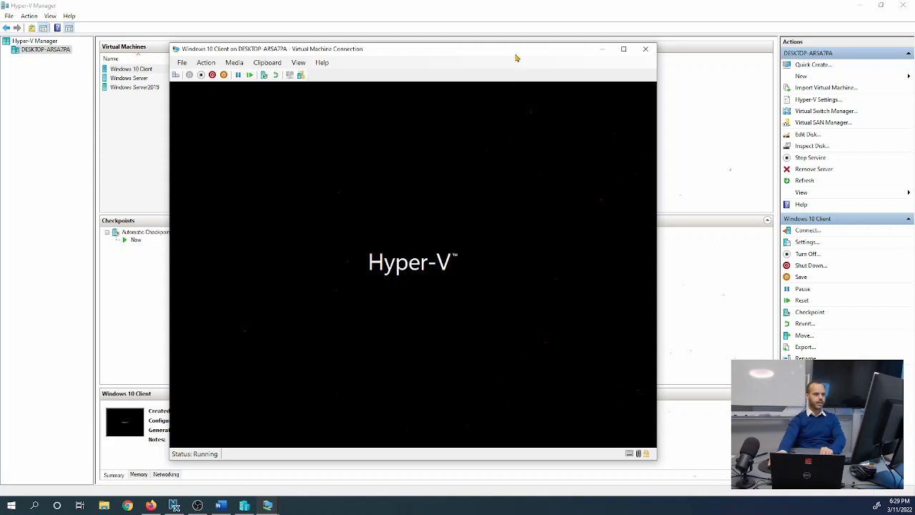
{"action": "left_click_drag", "start_coordinate": [515, 56], "coordinate": [428, 69]}
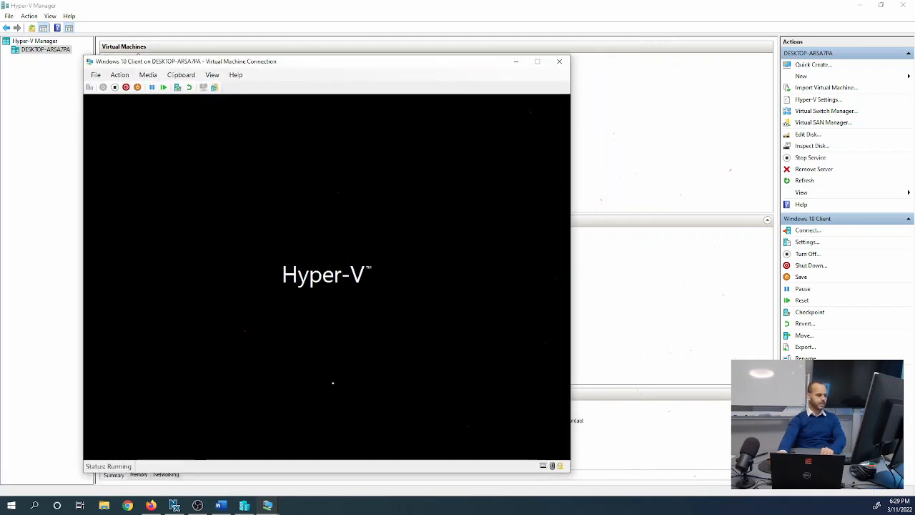
Step: Check the installation progress in the Windows Server2019 console, and minimize that console again
{"action": "left_click", "coordinate": [267, 506]}
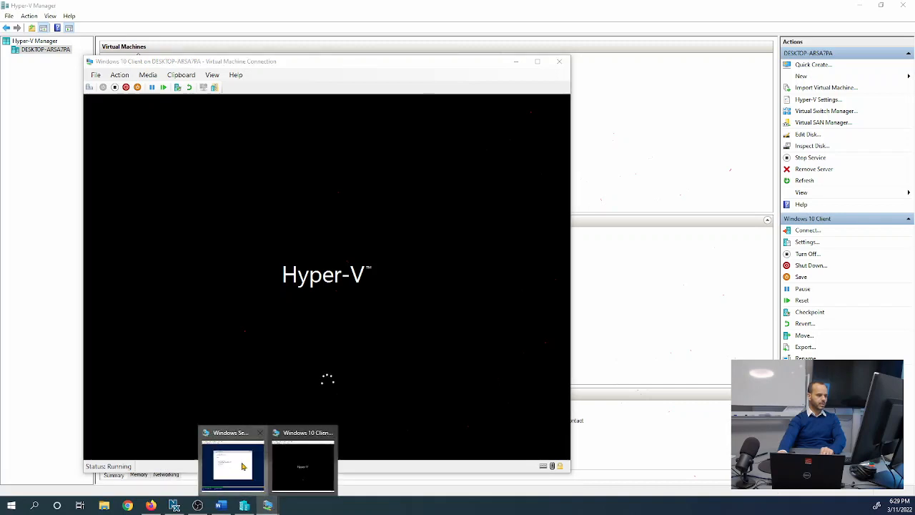
{"action": "left_click", "coordinate": [242, 466]}
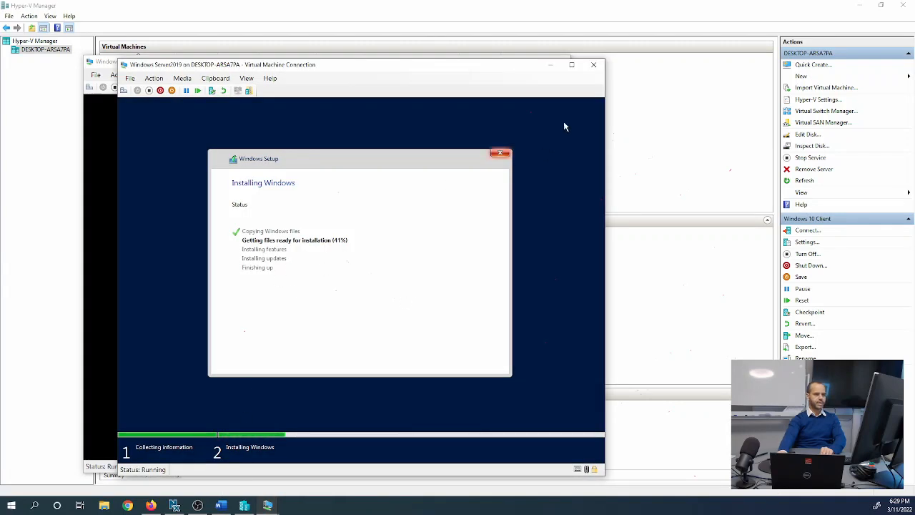
{"action": "left_click", "coordinate": [549, 65]}
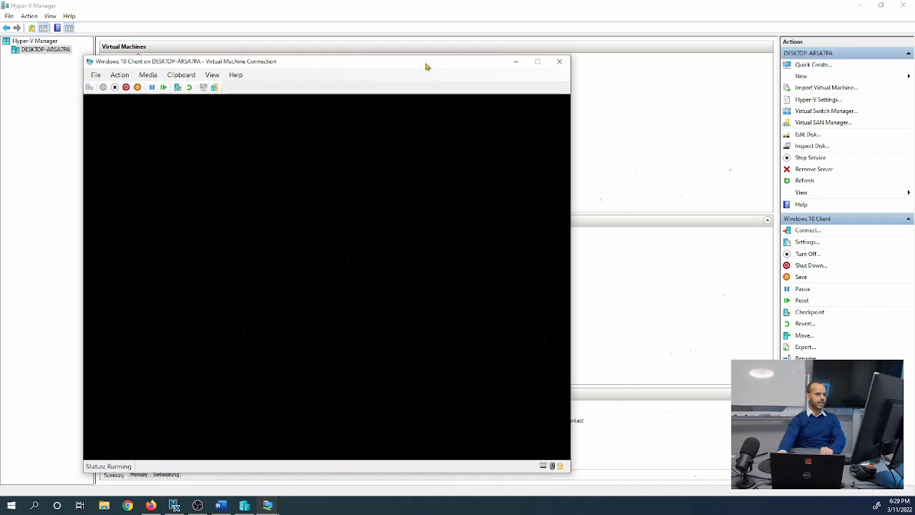
Step: Keep English (United States) and the US keyboard in Windows Setup, and start the Windows 10 installation
{"action": "left_click_drag", "start_coordinate": [426, 67], "coordinate": [497, 53]}
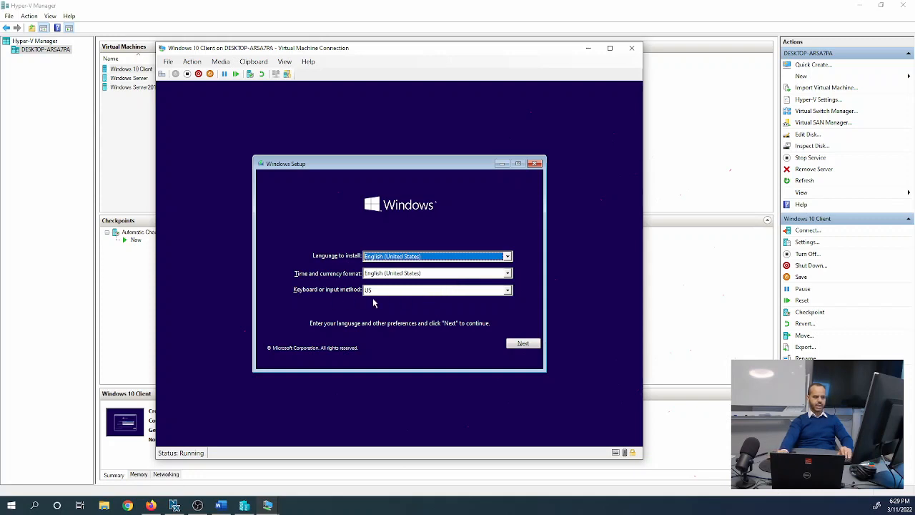
{"action": "left_click", "coordinate": [521, 345]}
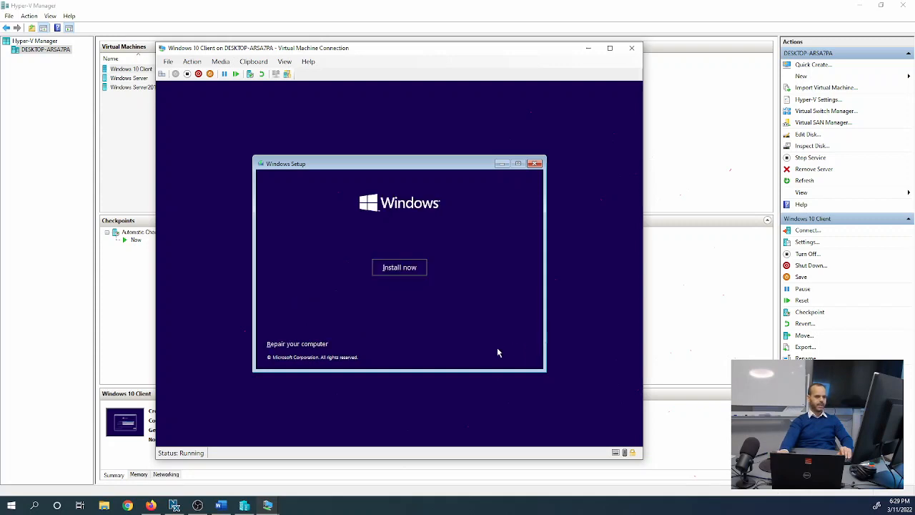
{"action": "left_click", "coordinate": [403, 267]}
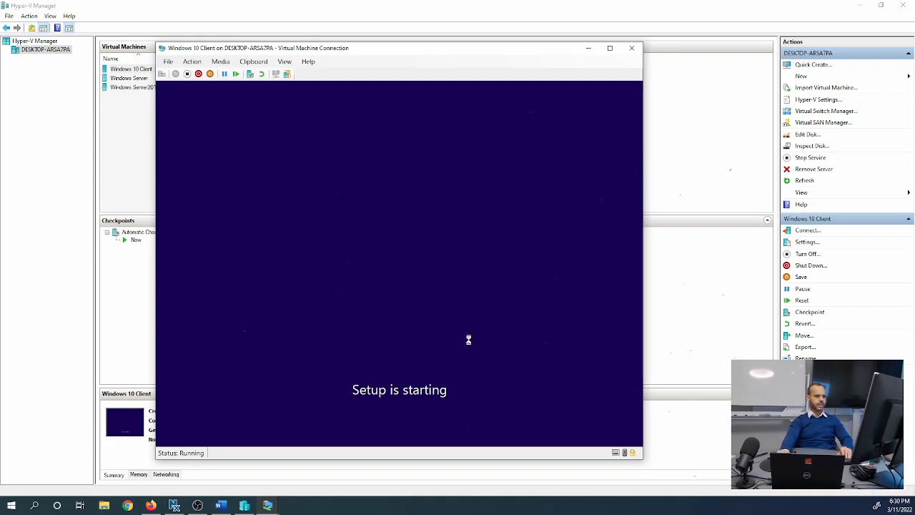
{"action": "mouse_move", "coordinate": [457, 51]}
{"action": "left_mouse_down"}
{"action": "mouse_move", "coordinate": [453, 73]}
{"action": "mouse_move", "coordinate": [451, 60]}
{"action": "left_mouse_up"}
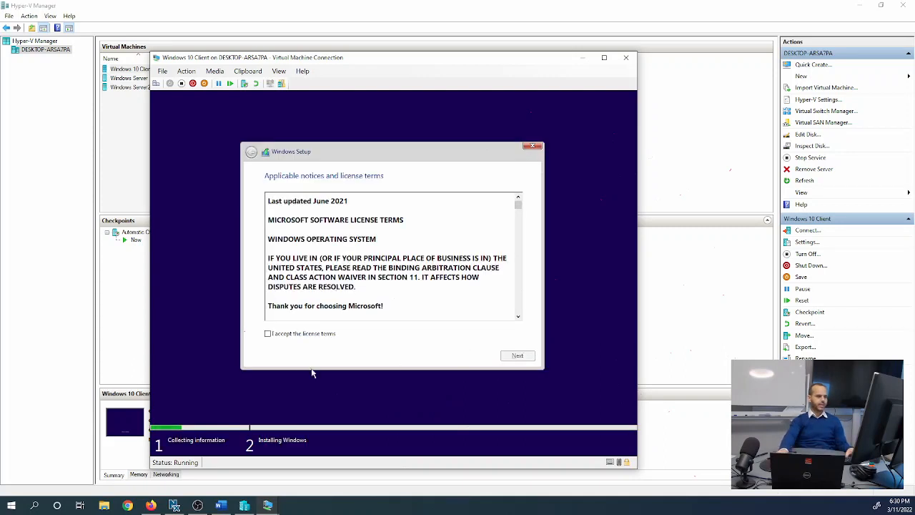
Step: Accept the Windows 10 license terms and start a custom installation on the 30 GB Drive 0 Unallocated Space
{"action": "left_click", "coordinate": [296, 336]}
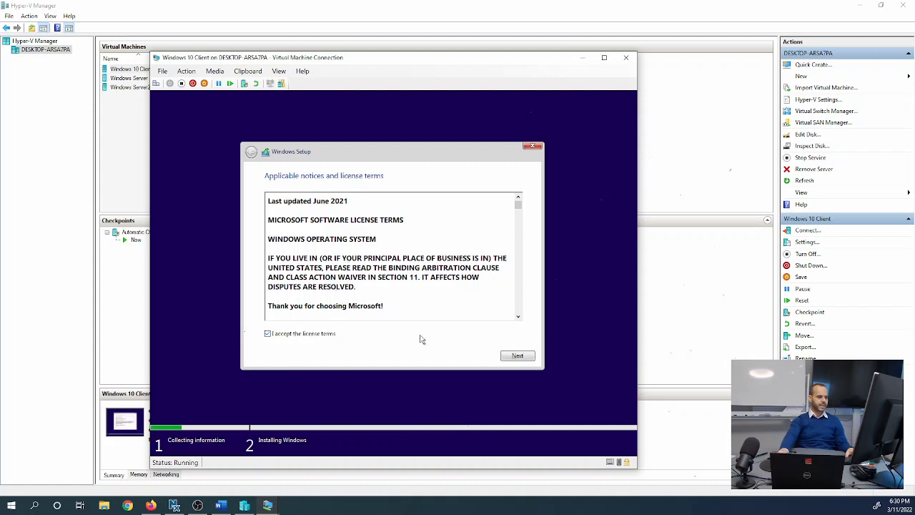
{"action": "left_click", "coordinate": [518, 356]}
{"action": "left_click", "coordinate": [290, 256]}
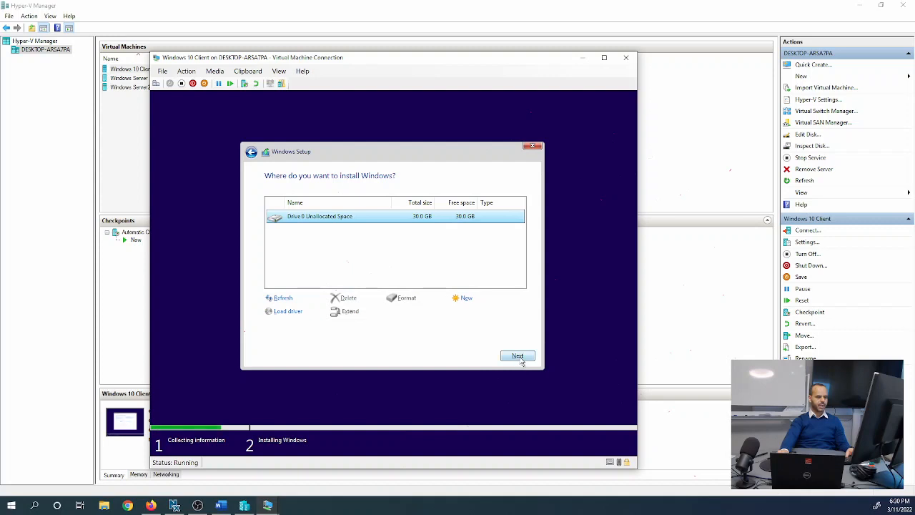
{"action": "left_click", "coordinate": [517, 356]}
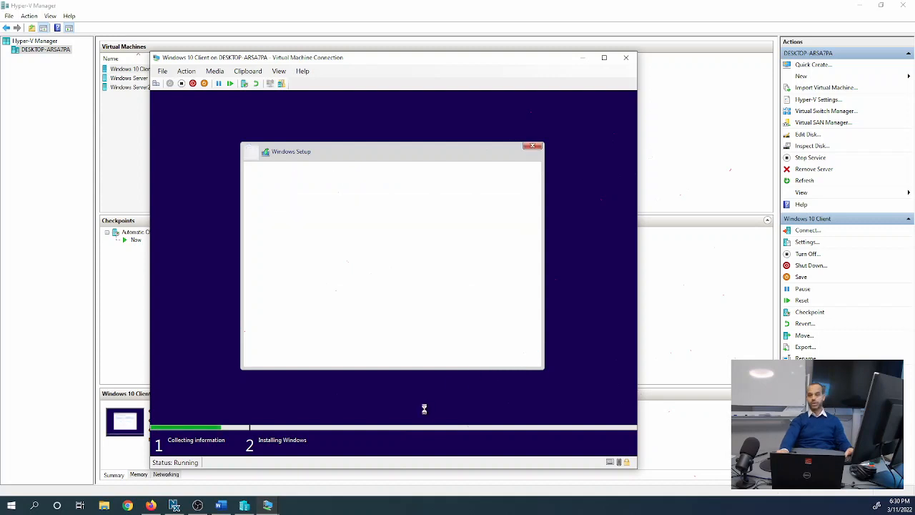